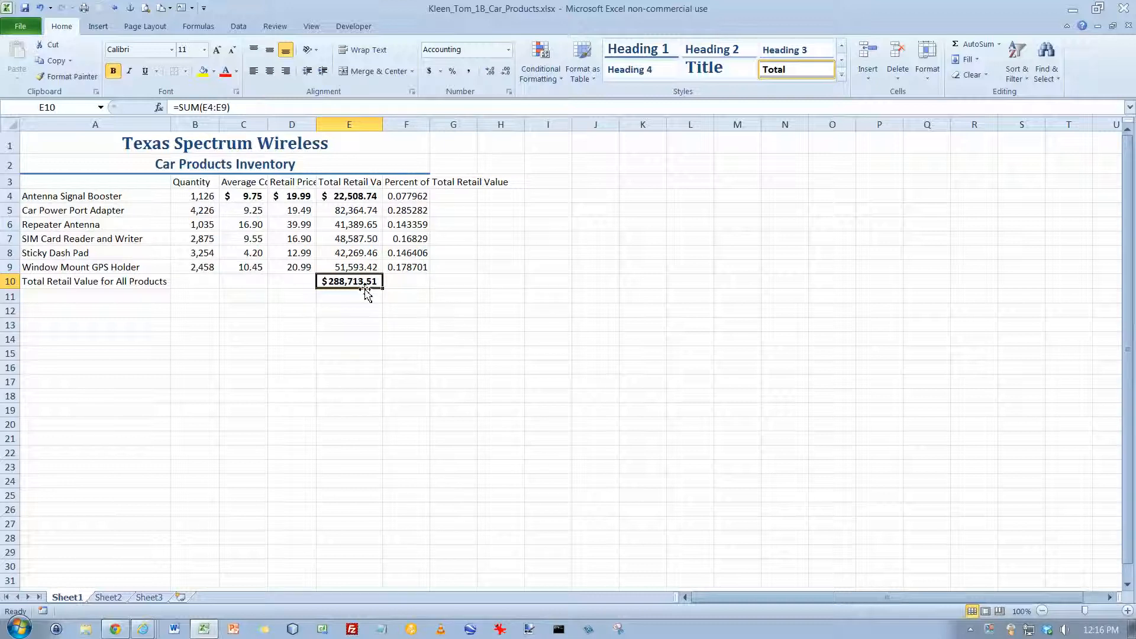
- Set the Car Power Port Adapter quantity in B5 to 3546 and check the retail value formulas in column E
left_click(201, 213)
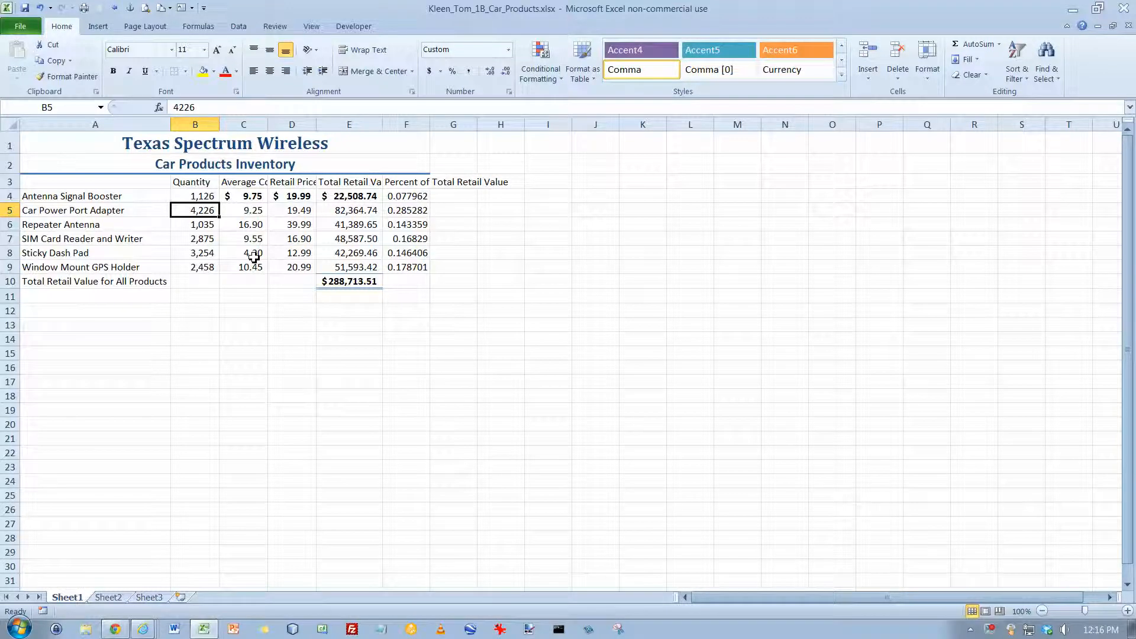
type("3546")
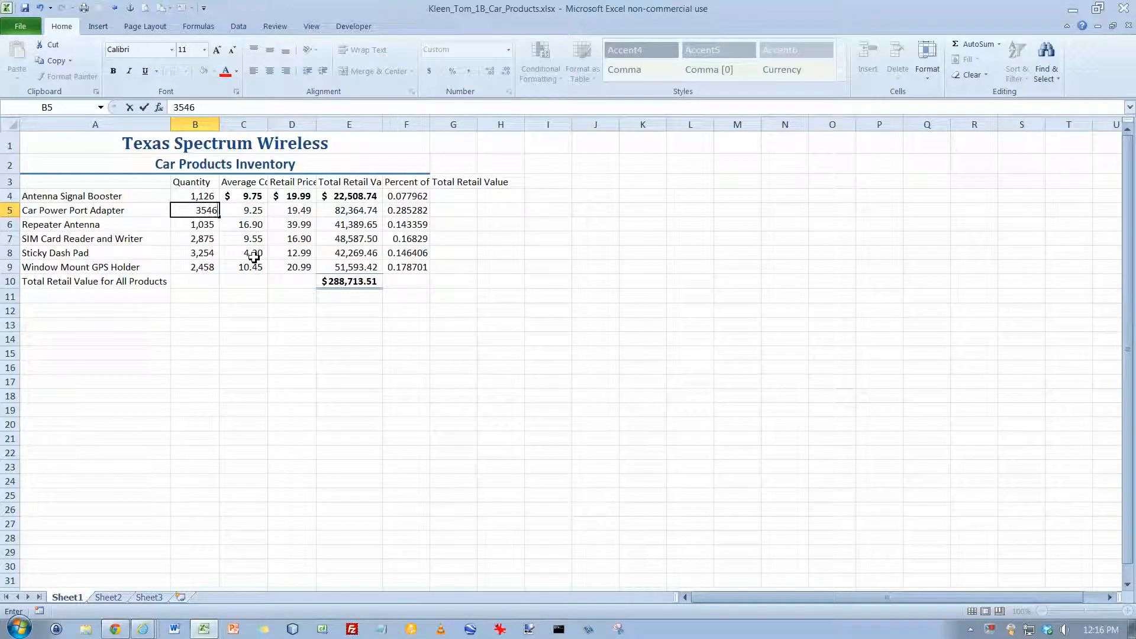
key("Return")
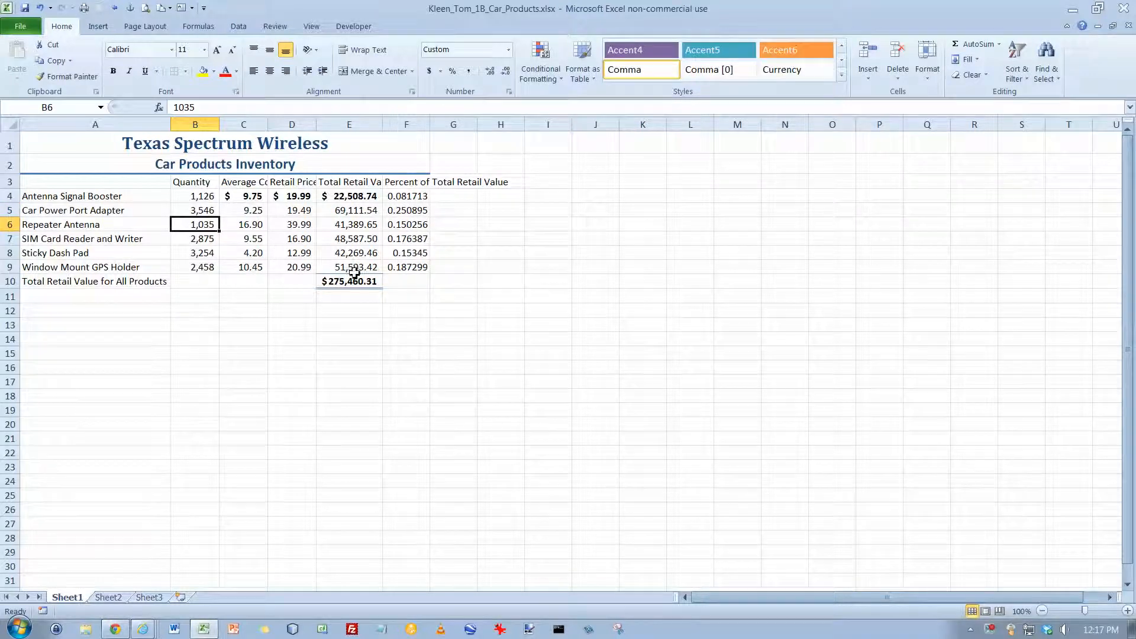
left_click(347, 225)
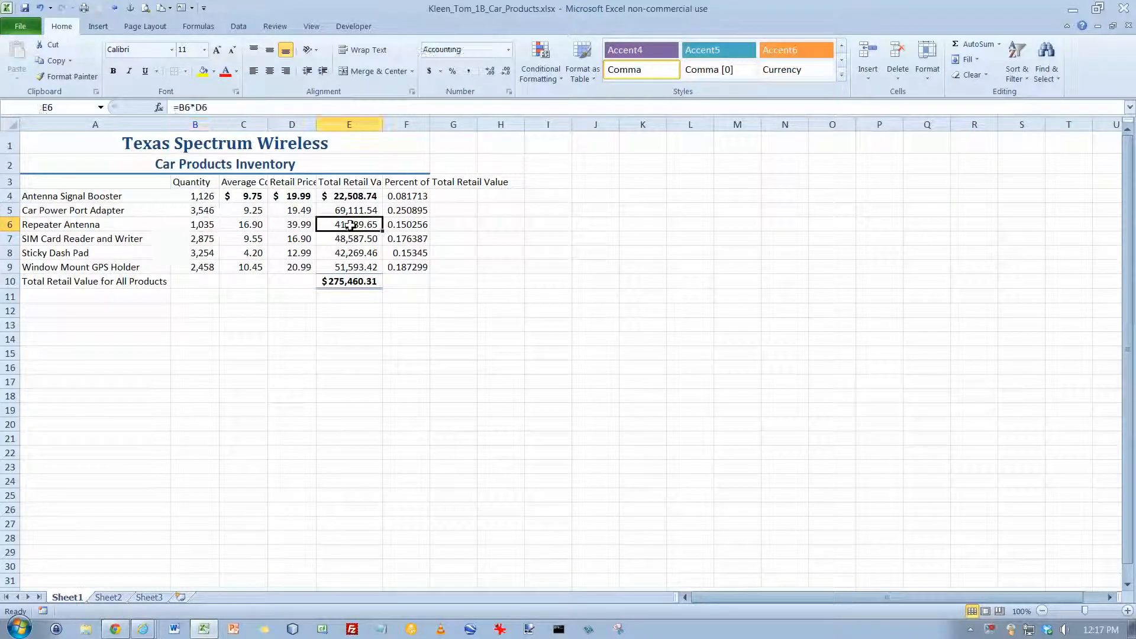
left_click(360, 283)
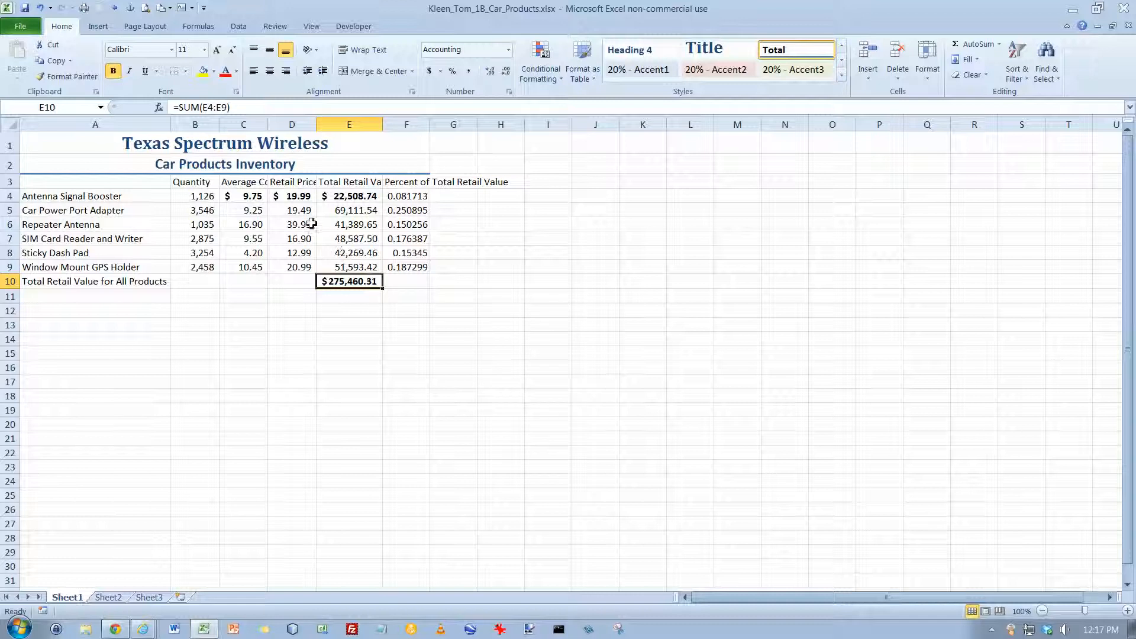
- Change the Sticky Dash Pad retail price in D8 to 11.99 and check the percent of total formulas
left_click(304, 253)
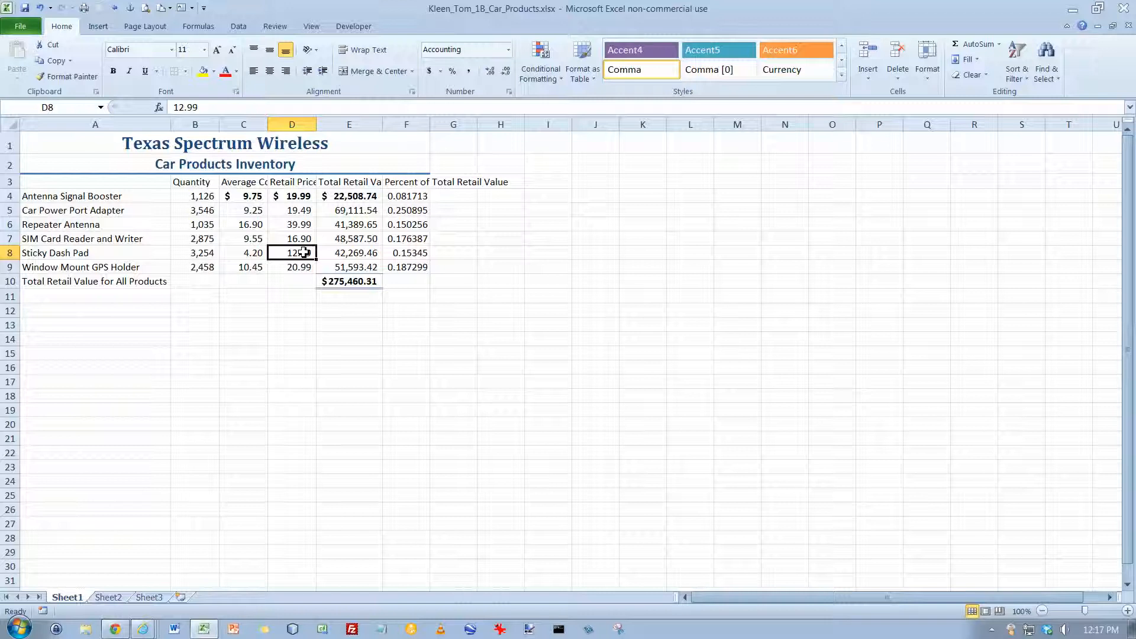
double_click(302, 253)
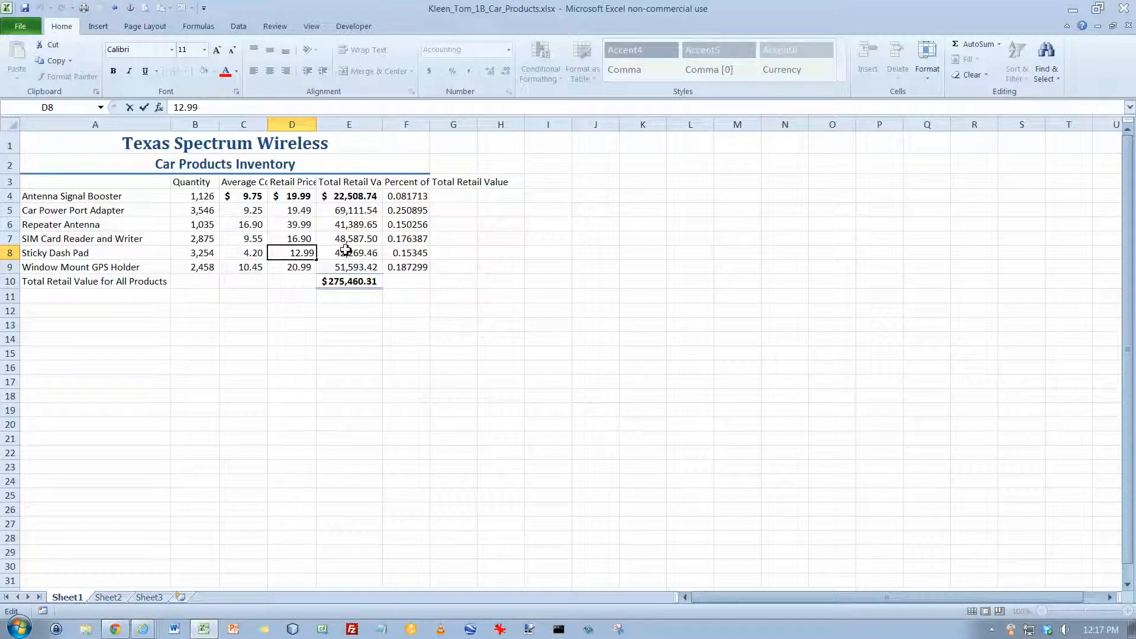
key("BackSpace")
type("1")
key("Return")
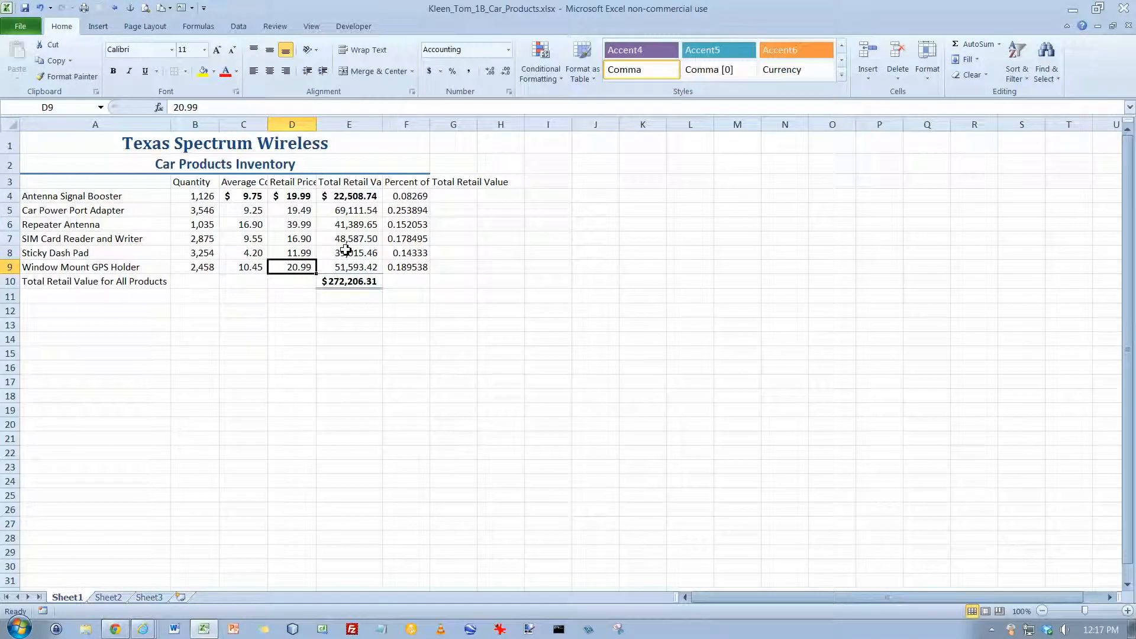
left_click_drag(410, 197, 408, 225)
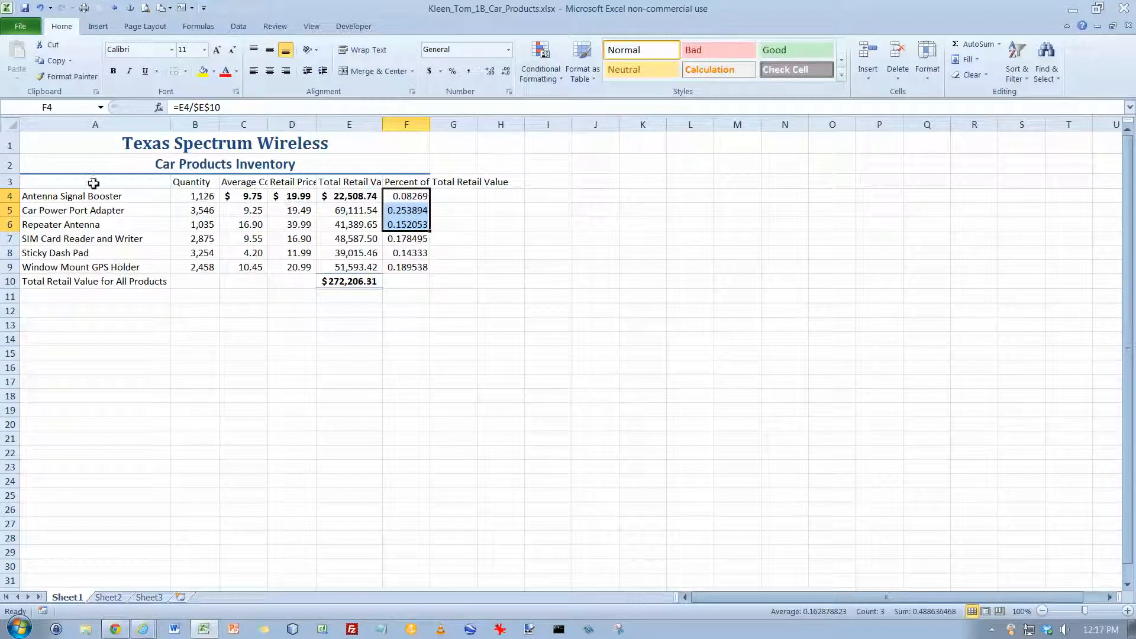
- Append "Valuation" to the subtitle in A2 so it reads "Car Products Inventory Valuation"
left_click(77, 167)
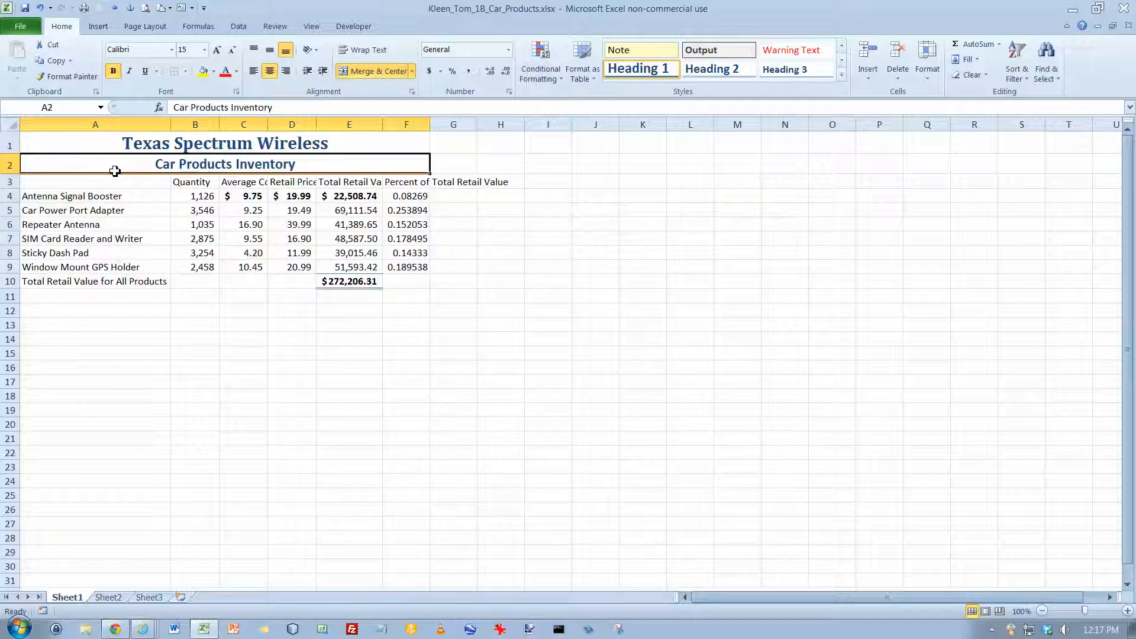
double_click(302, 163)
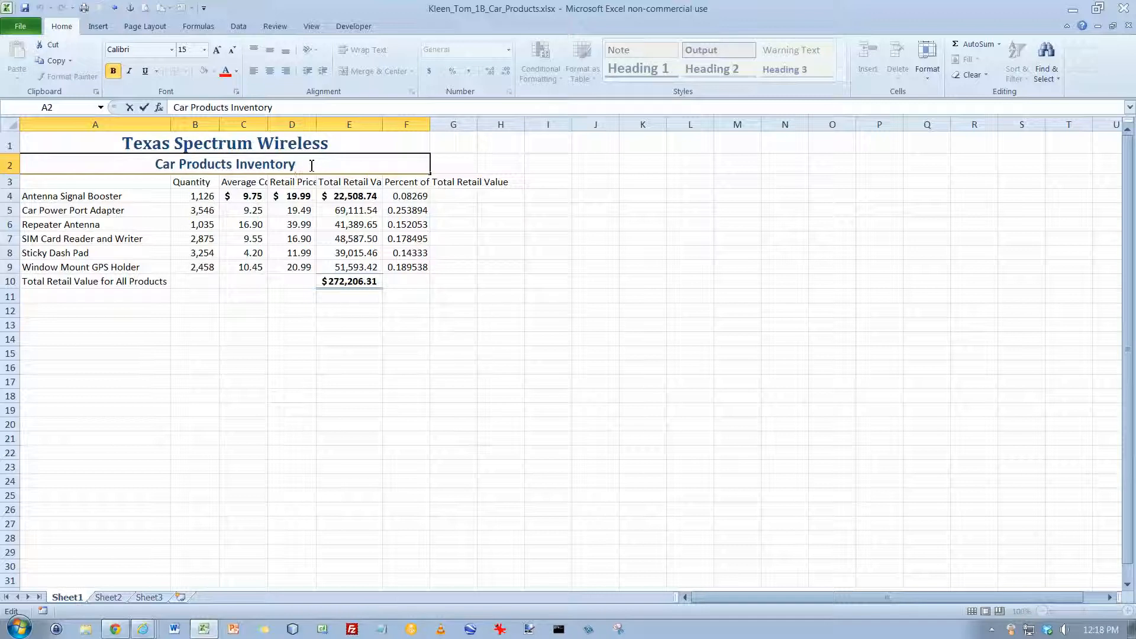
type("Va")
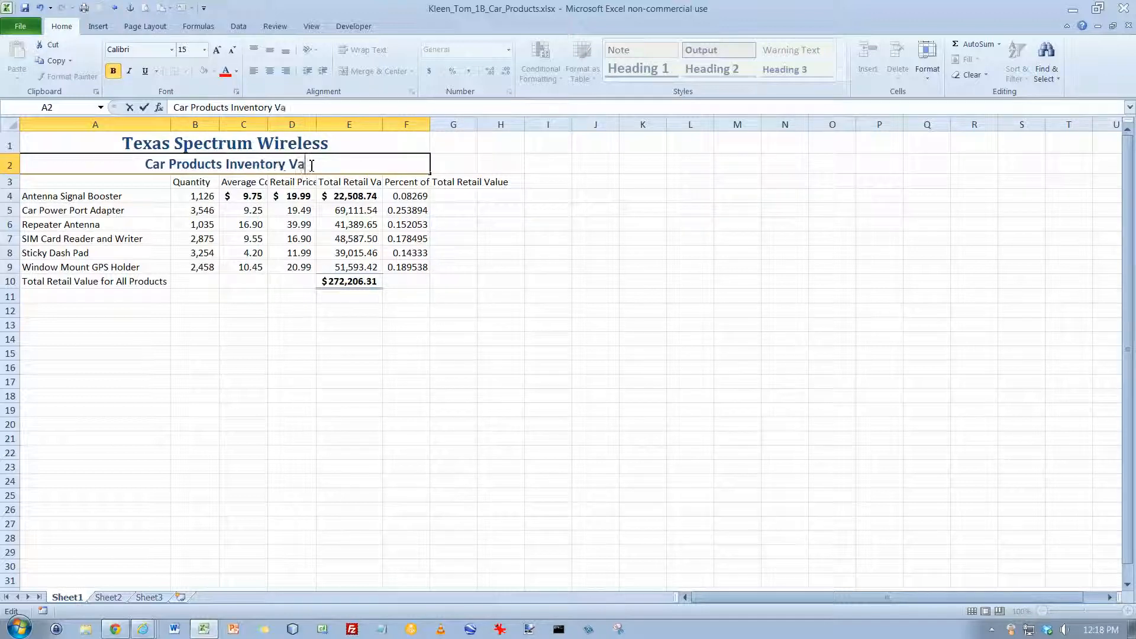
type("luation")
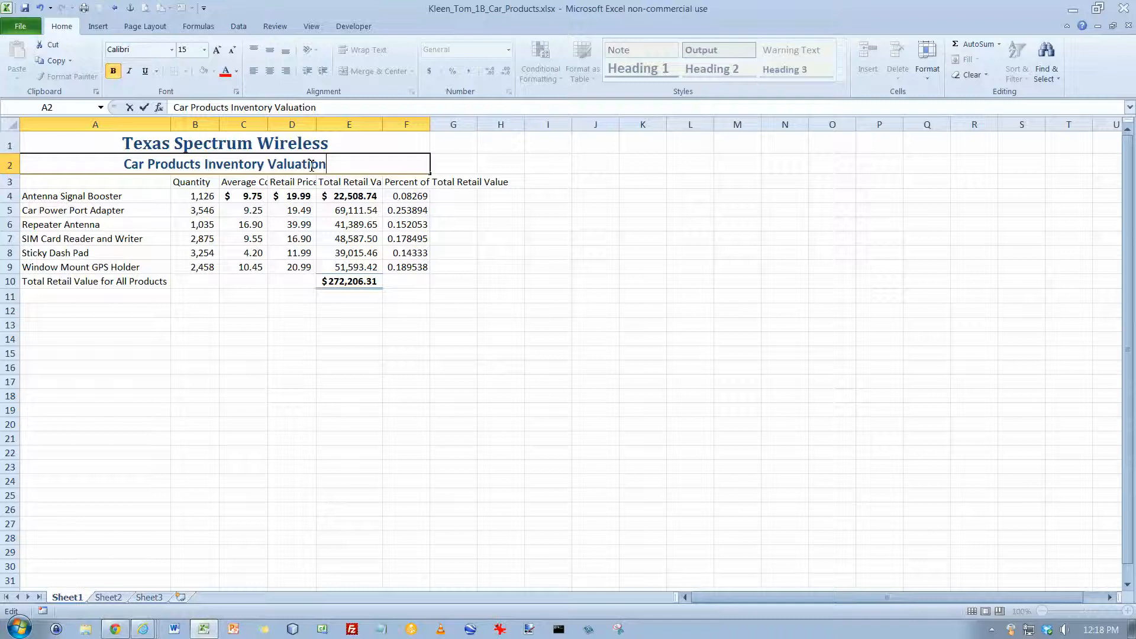
key("Return")
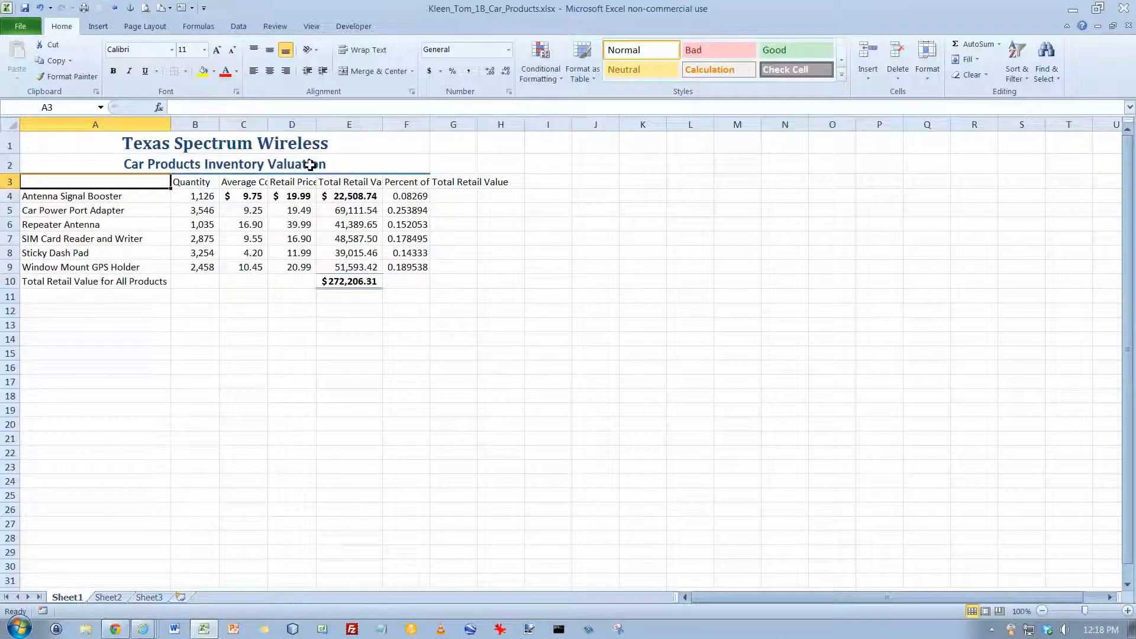
- Extend the column heading in B3 to read "Quantity In Stock"
left_click(202, 184)
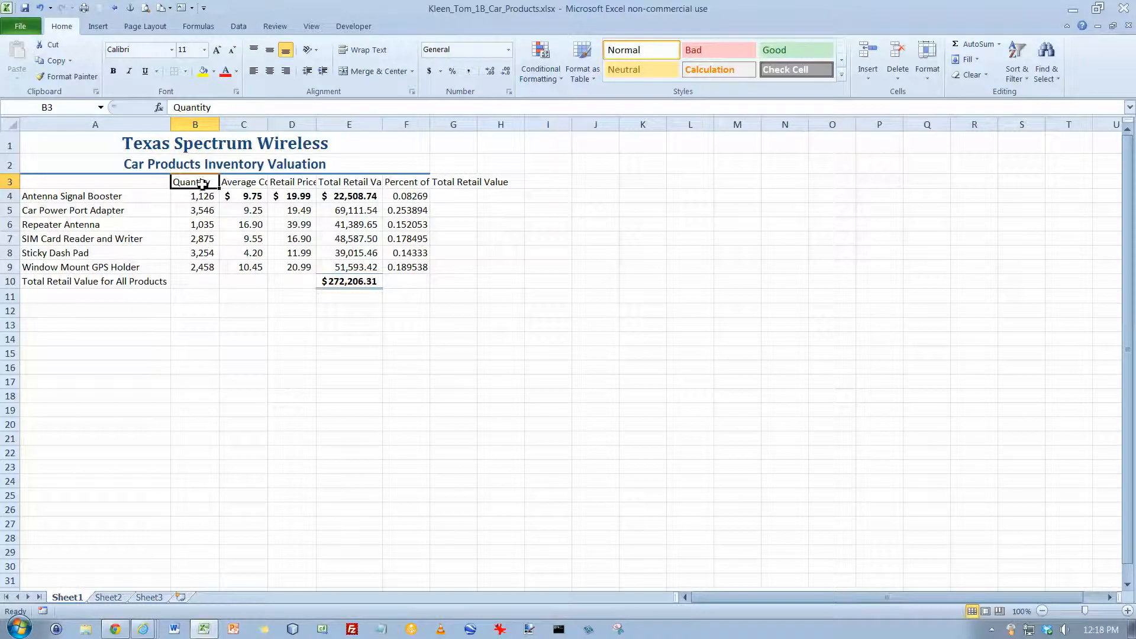
left_click(225, 107)
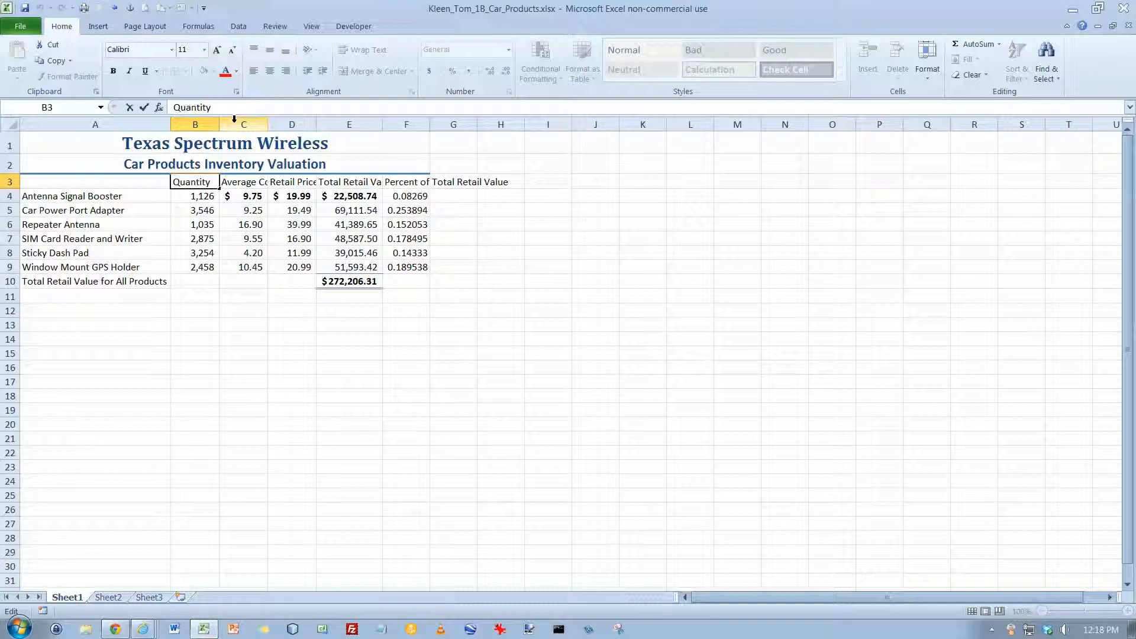
type("In Stock")
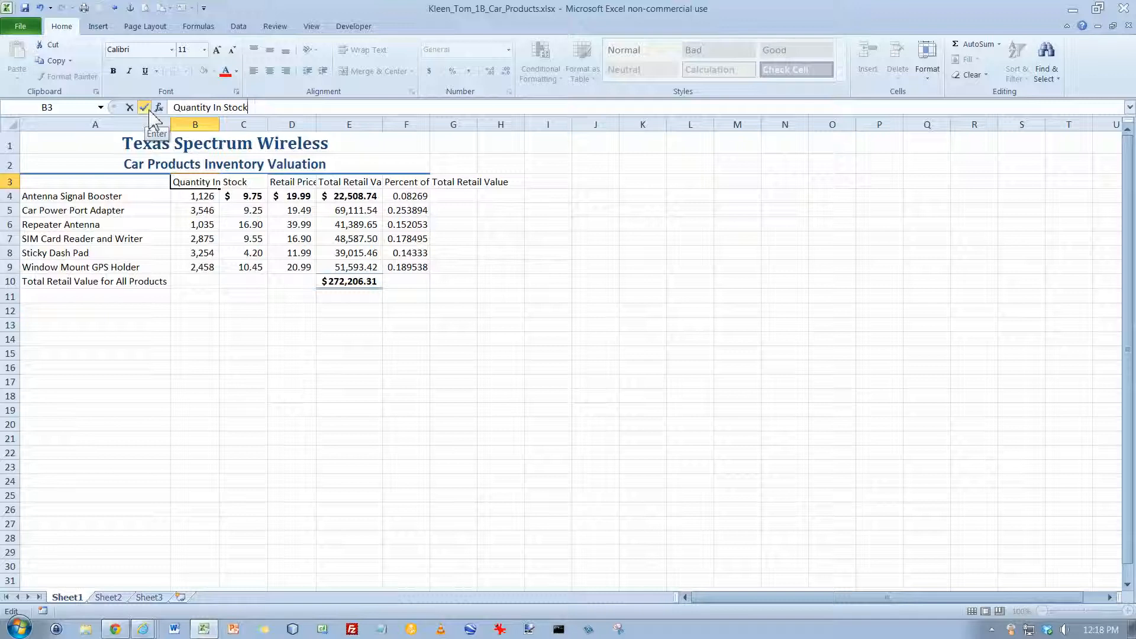
key("Return")
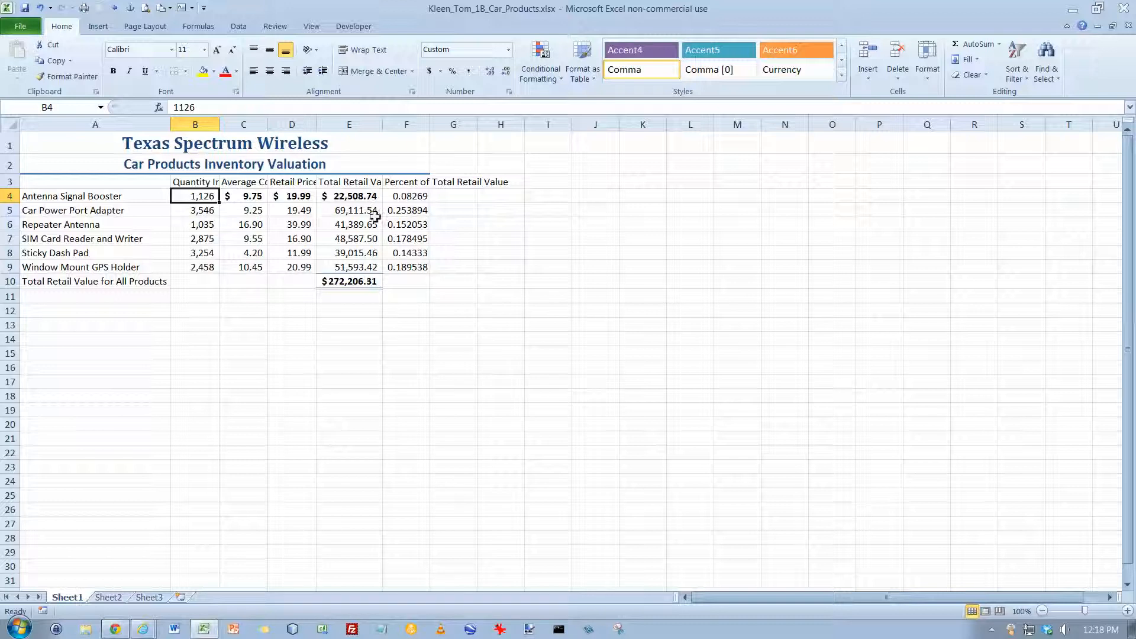
- Format the percent of total values in F4:F9 as centered percentages with two decimal places
left_click(402, 200)
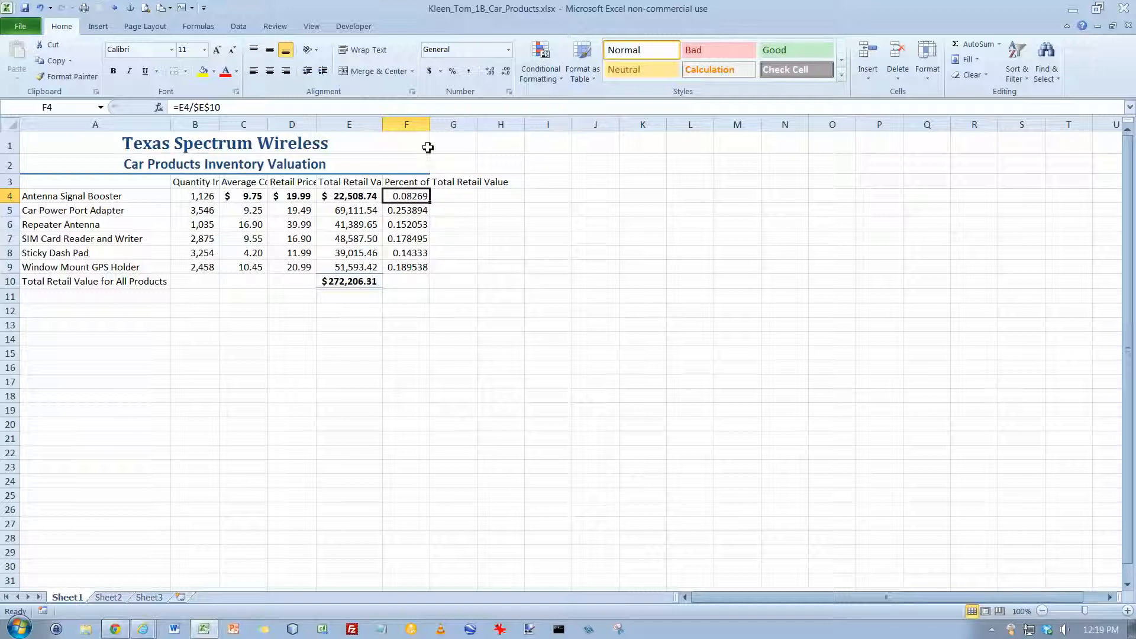
left_click(452, 72)
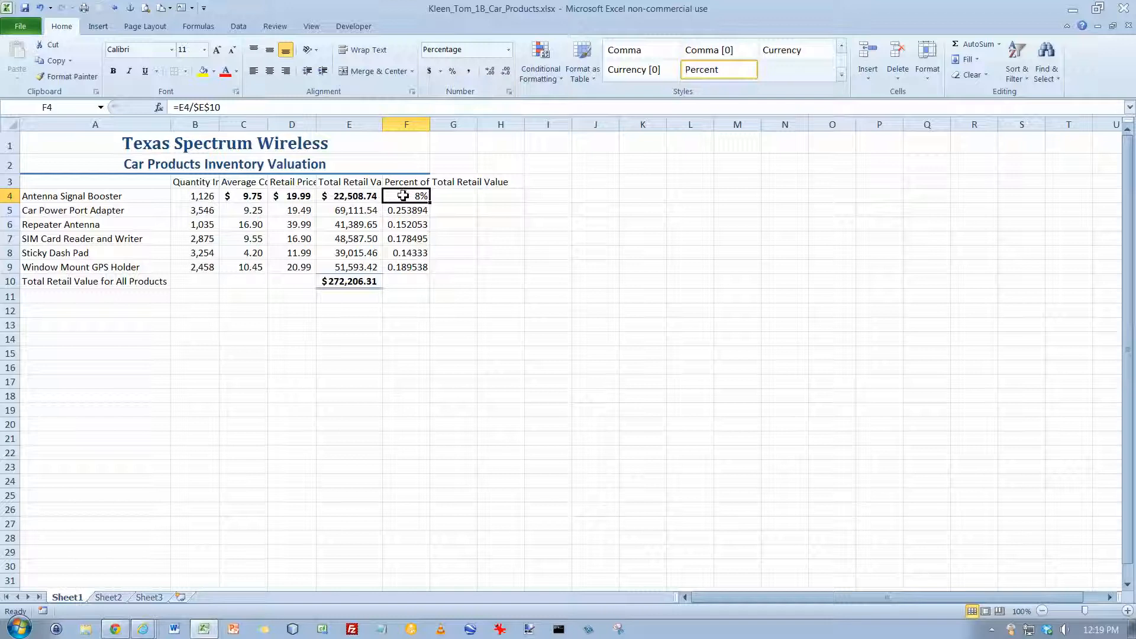
left_click_drag(403, 196, 407, 267)
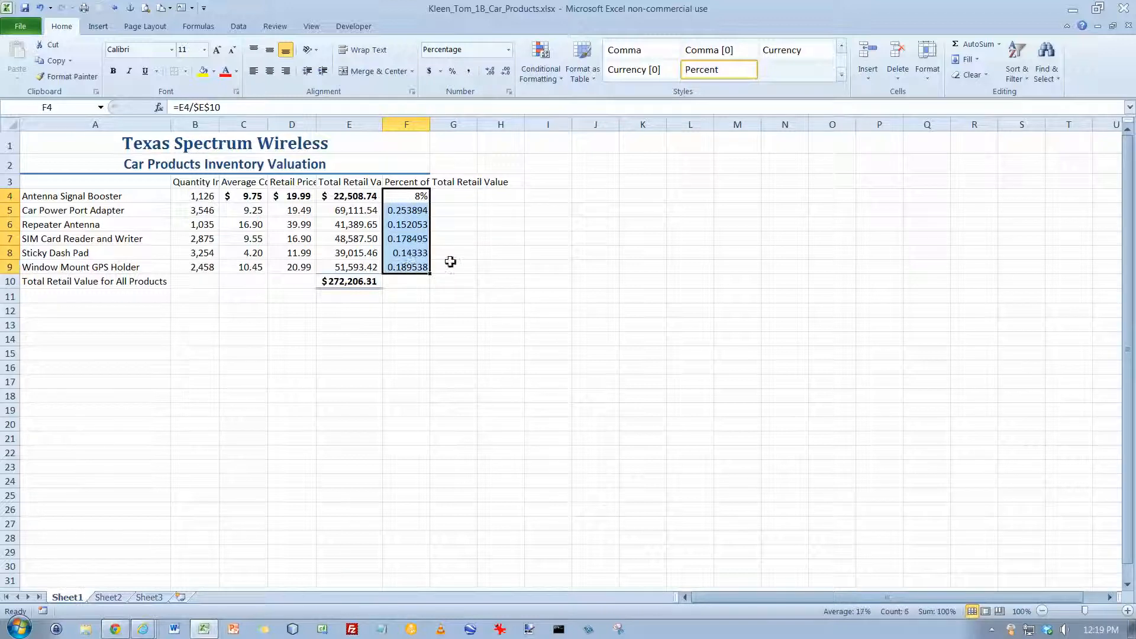
left_click(454, 72)
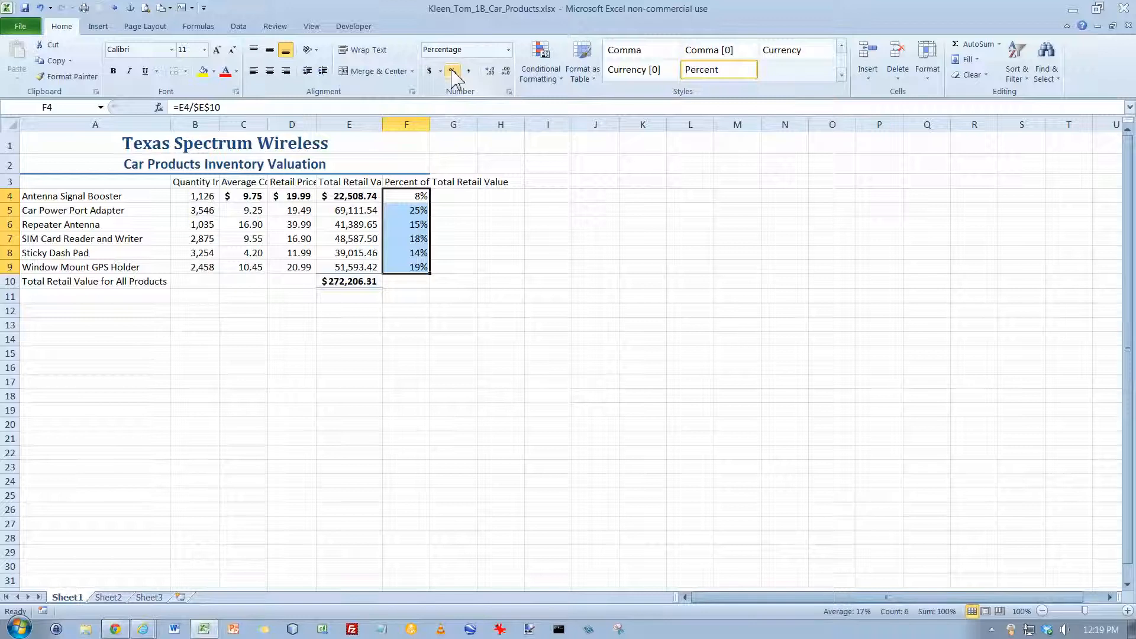
left_click(491, 71)
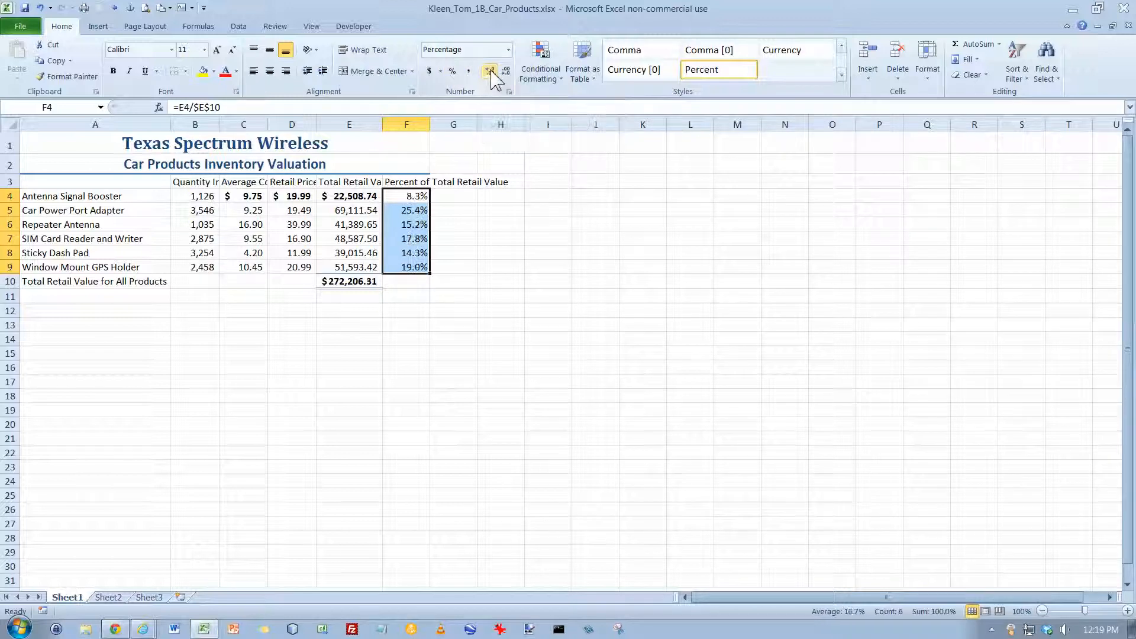
left_click(491, 71)
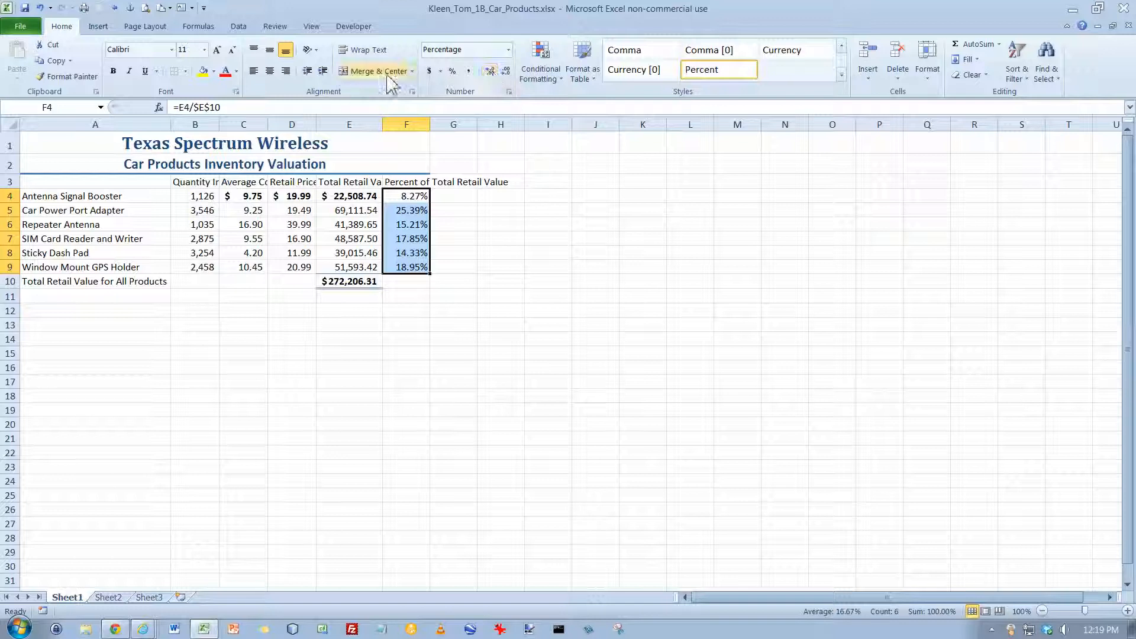
left_click(269, 71)
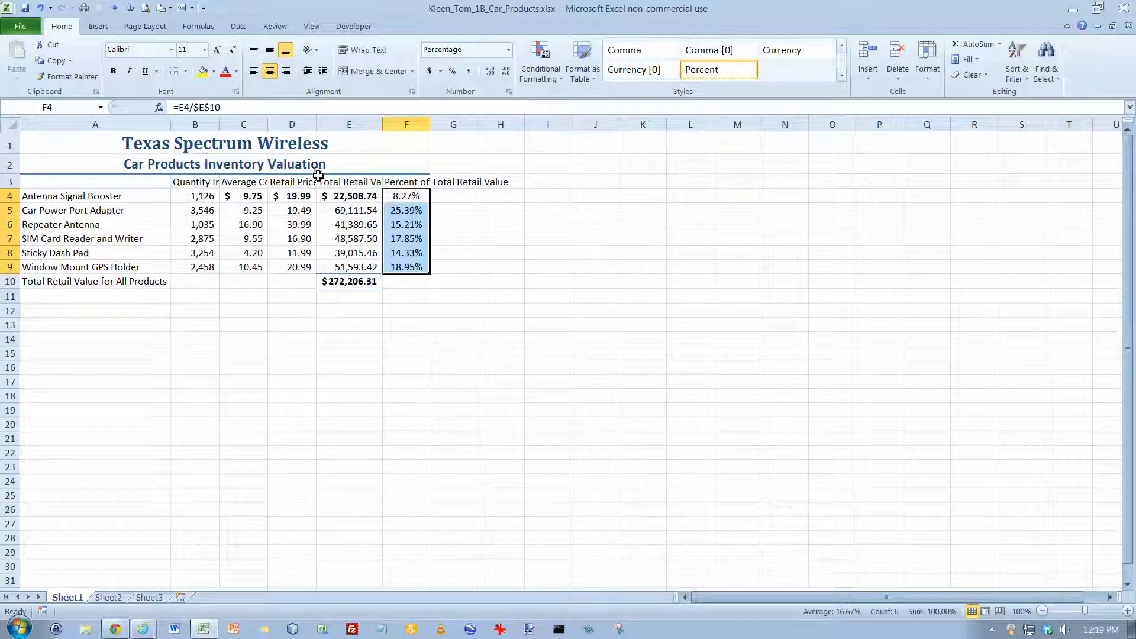
- Insert a blank row above the column headings in row 3 and check the total's SUM formula
left_click(10, 183)
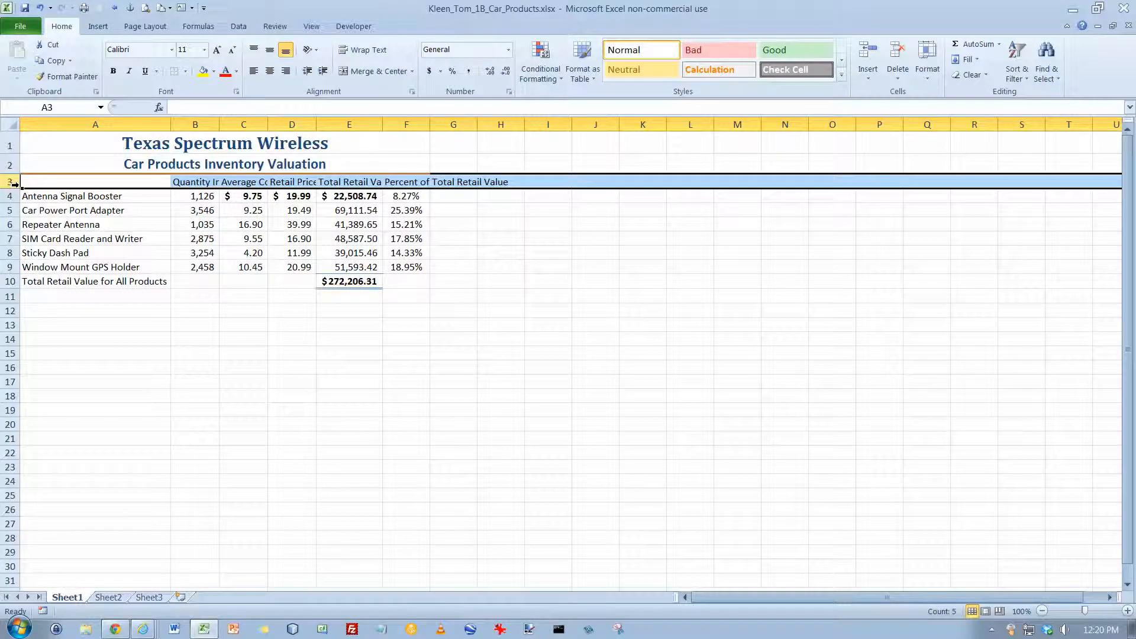
right_click(14, 184)
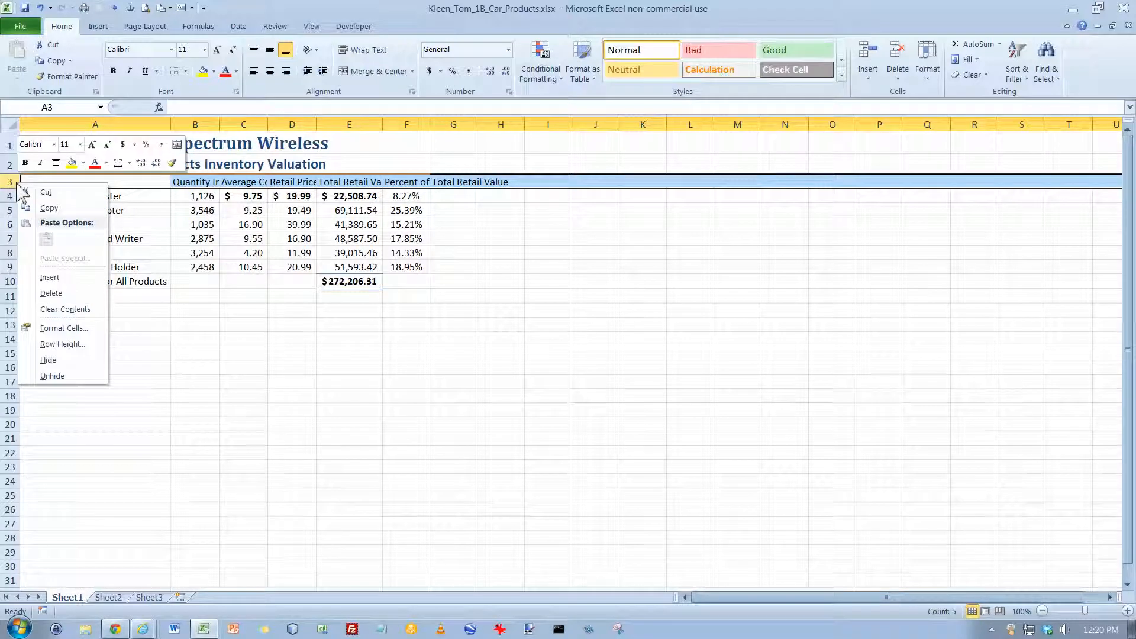
left_click(49, 278)
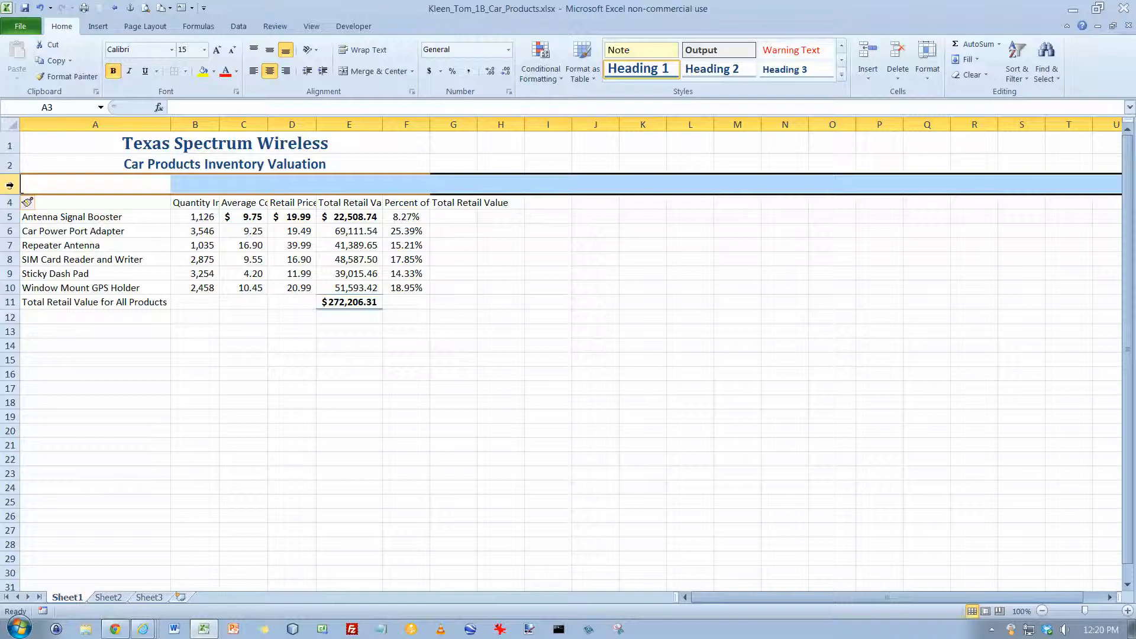
left_click(358, 304)
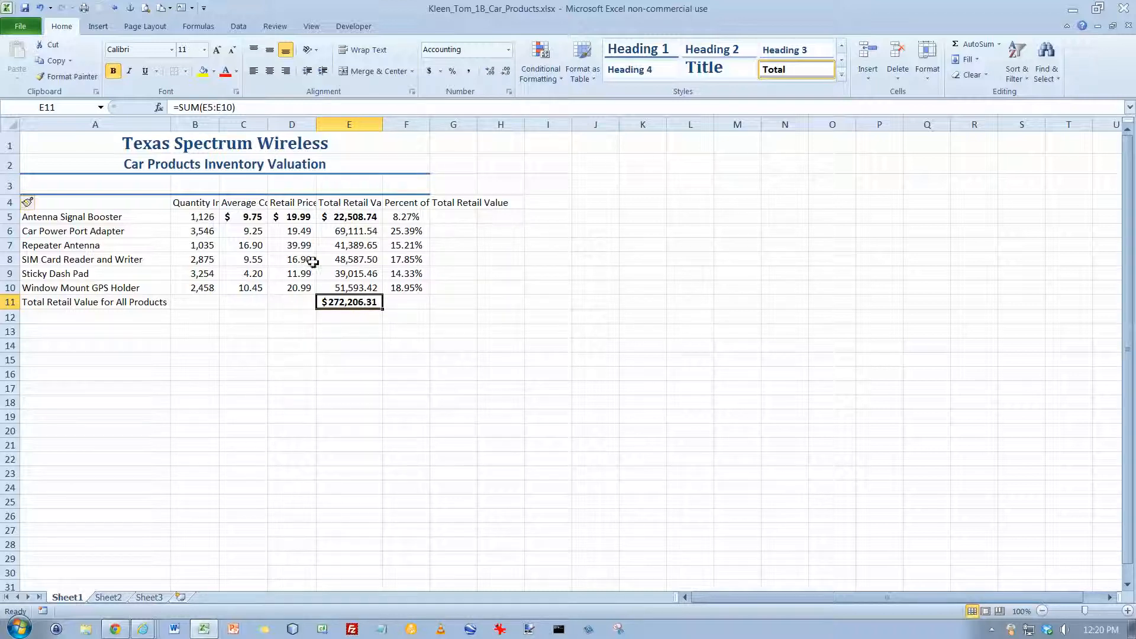
- Enter "As of December 31" in A3 and merge and center it across A3:F3
left_click(139, 190)
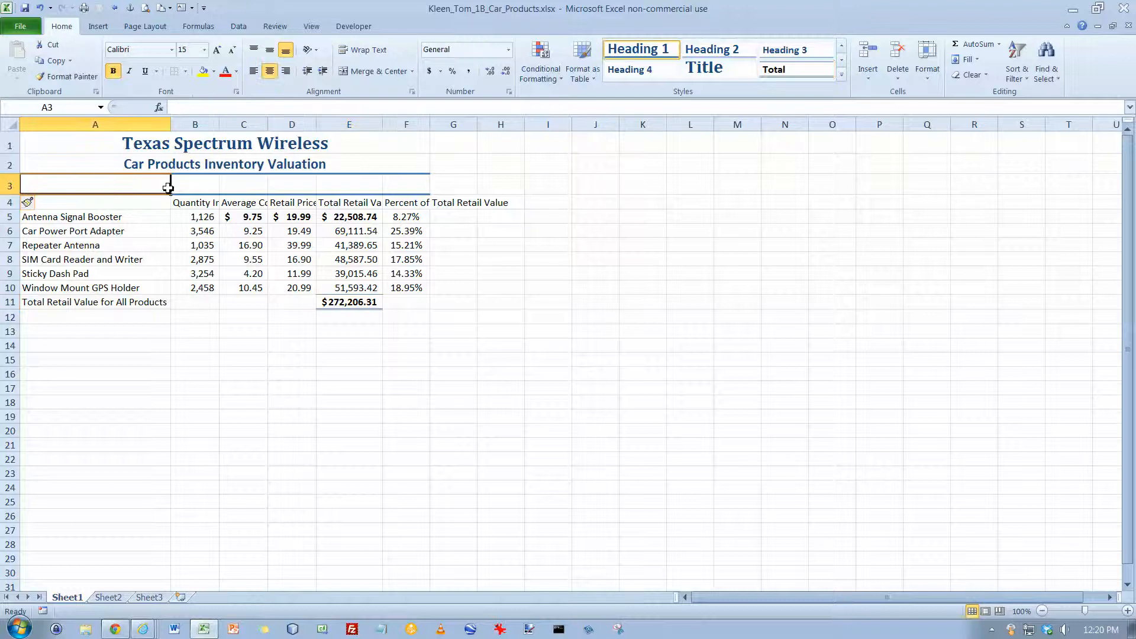
type("As of D")
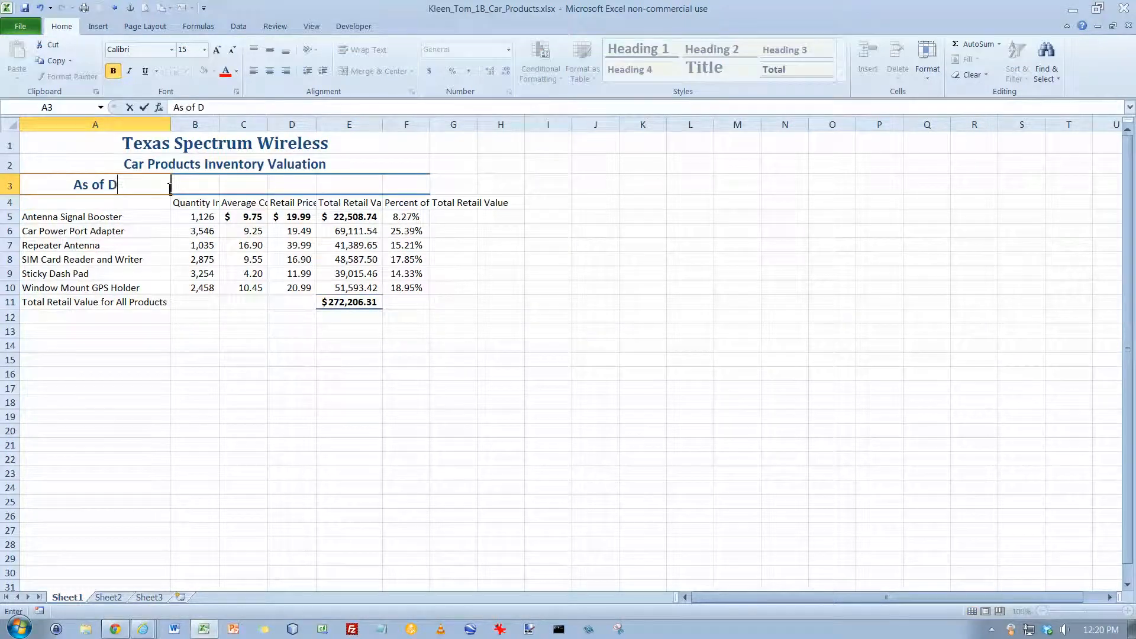
type("ecember 31")
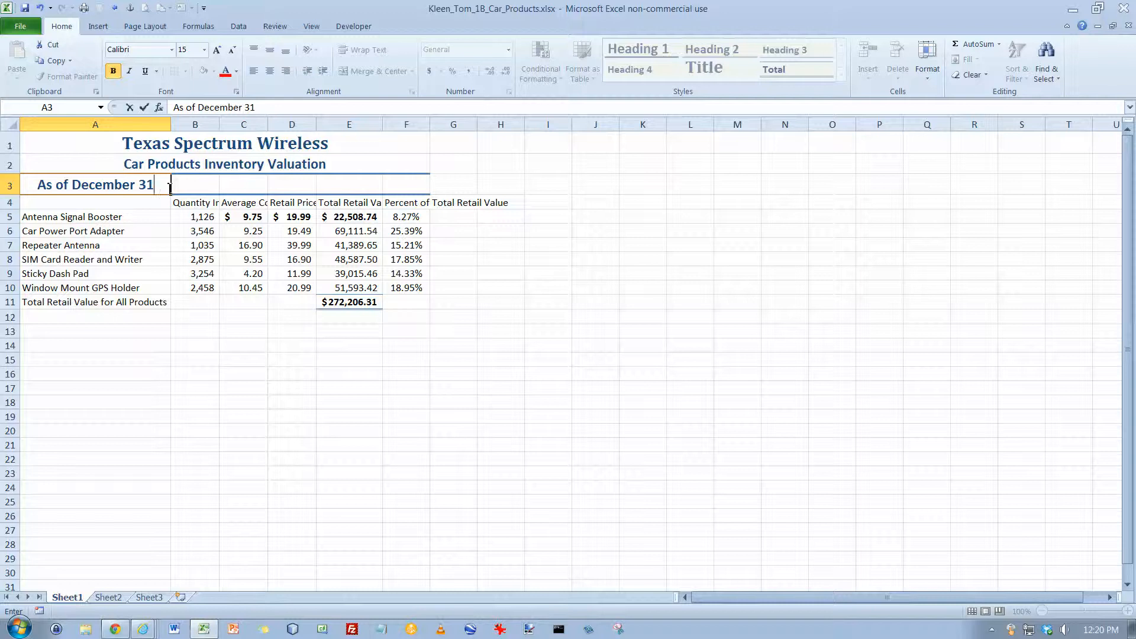
key("Return")
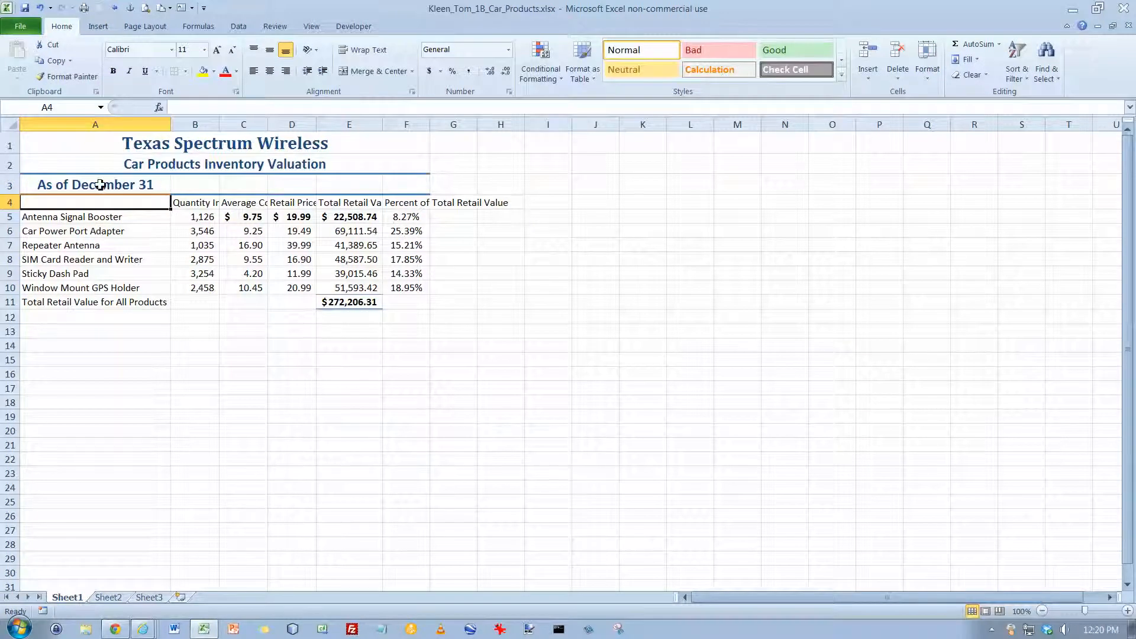
left_click_drag(101, 185, 395, 185)
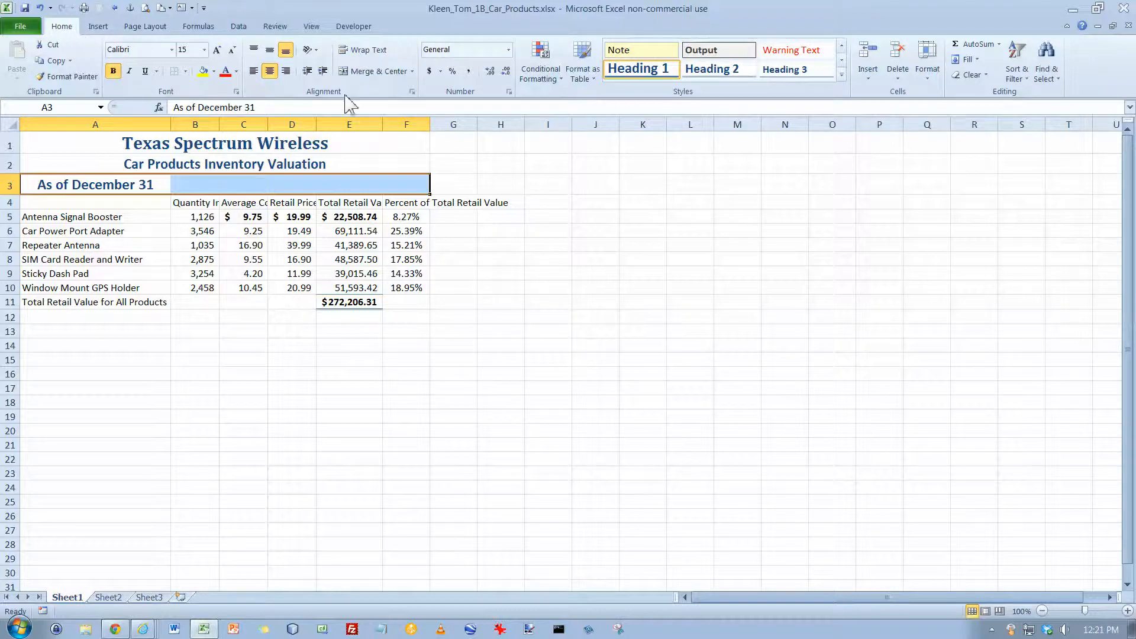
left_click(373, 71)
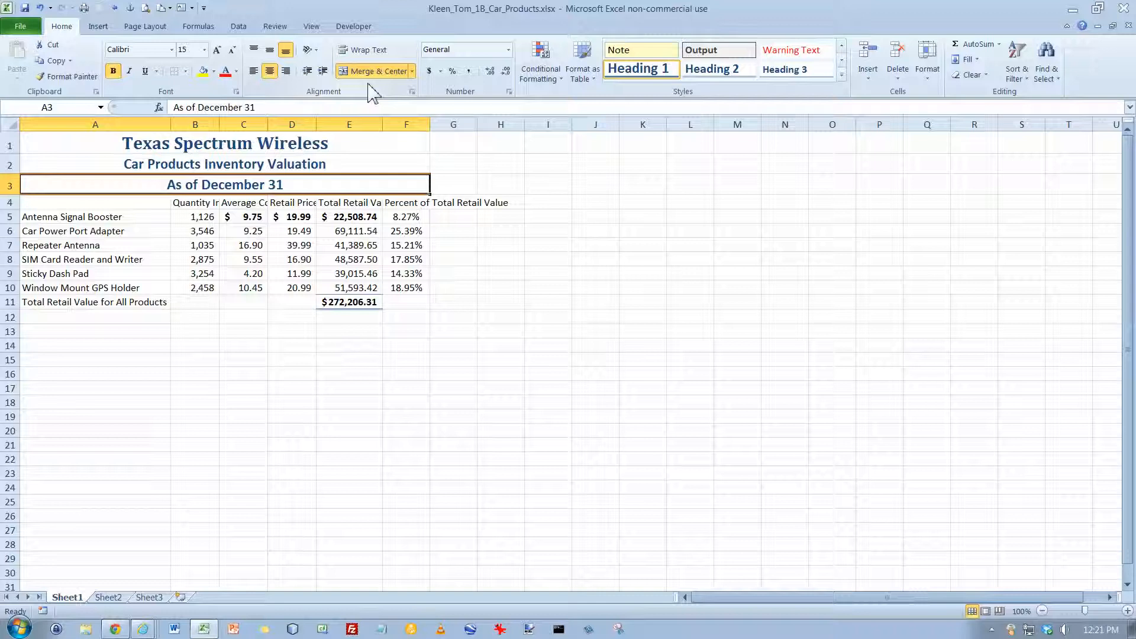
- Apply the Heading 2 cell style to the merged date subtitle in A3
left_click(734, 69)
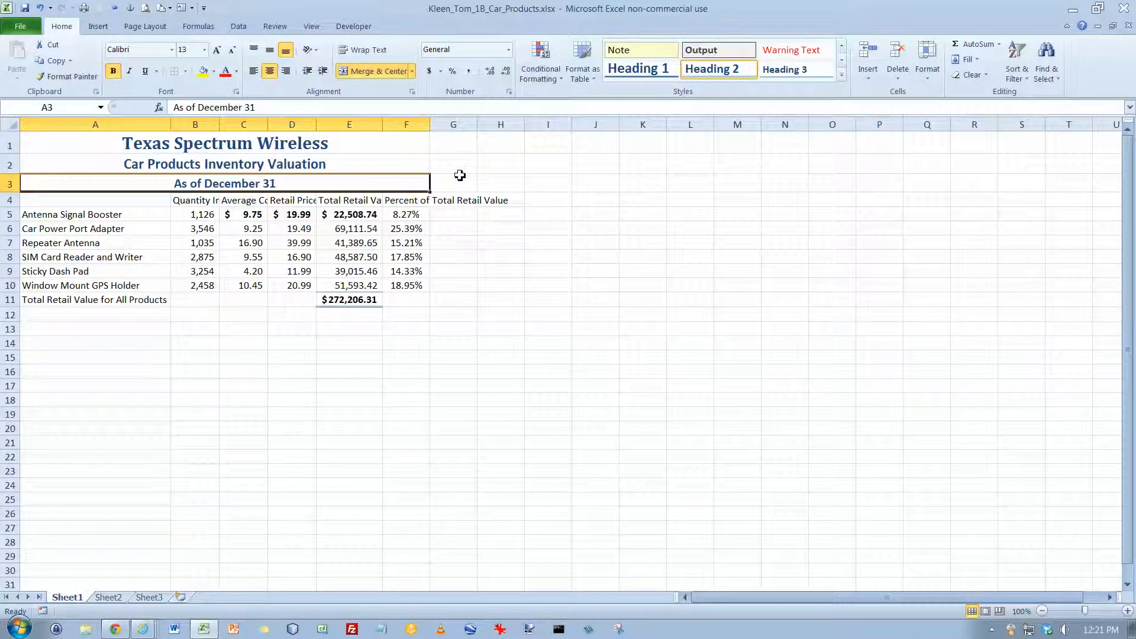
- Insert a new column before the Quantity In Stock column and enter the heading "Warehouse Location" in B4
right_click(196, 124)
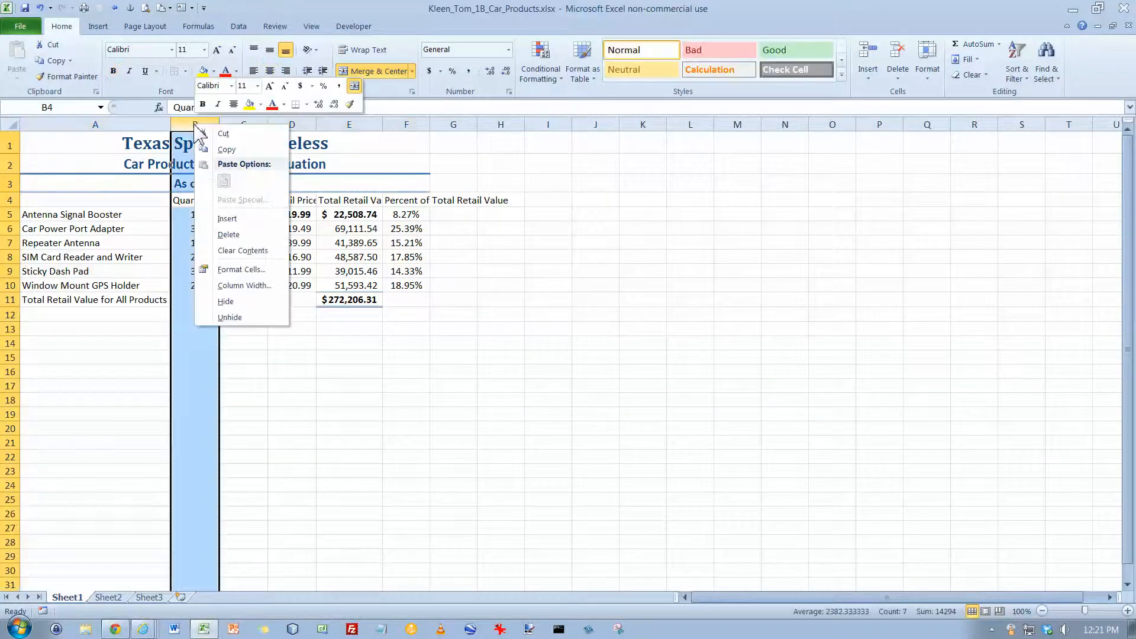
left_click(231, 220)
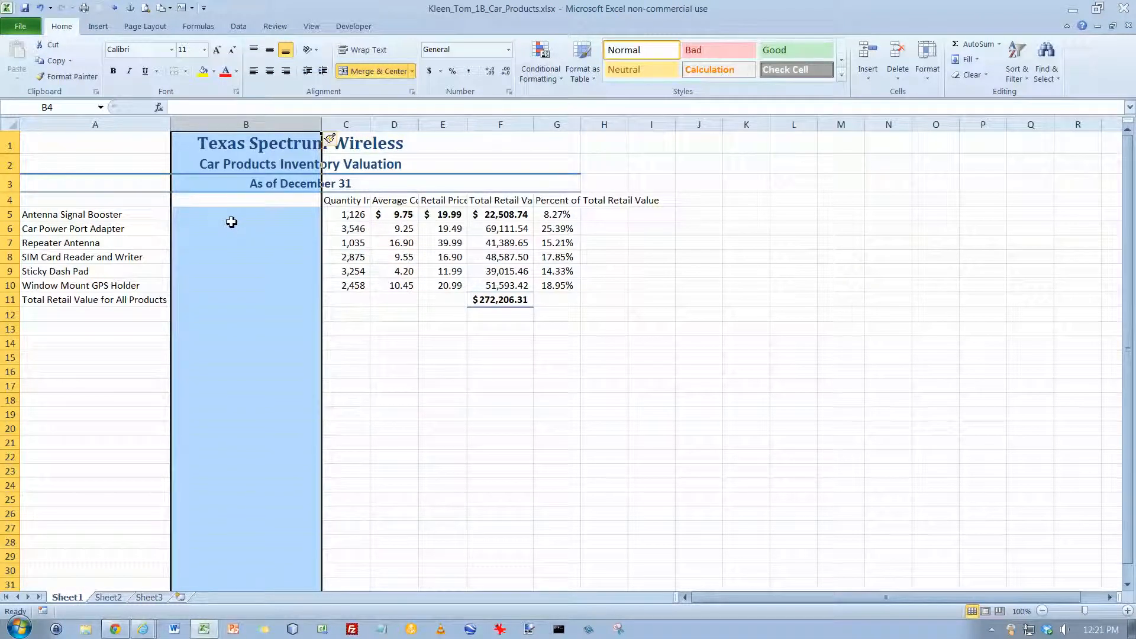
left_click(248, 203)
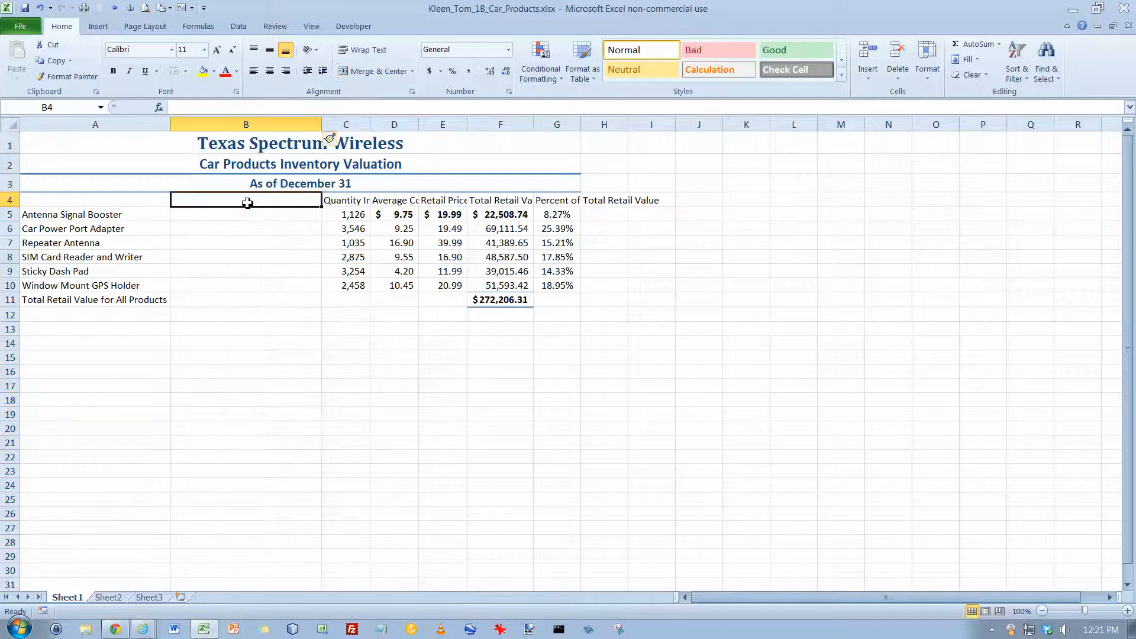
type("Wareho")
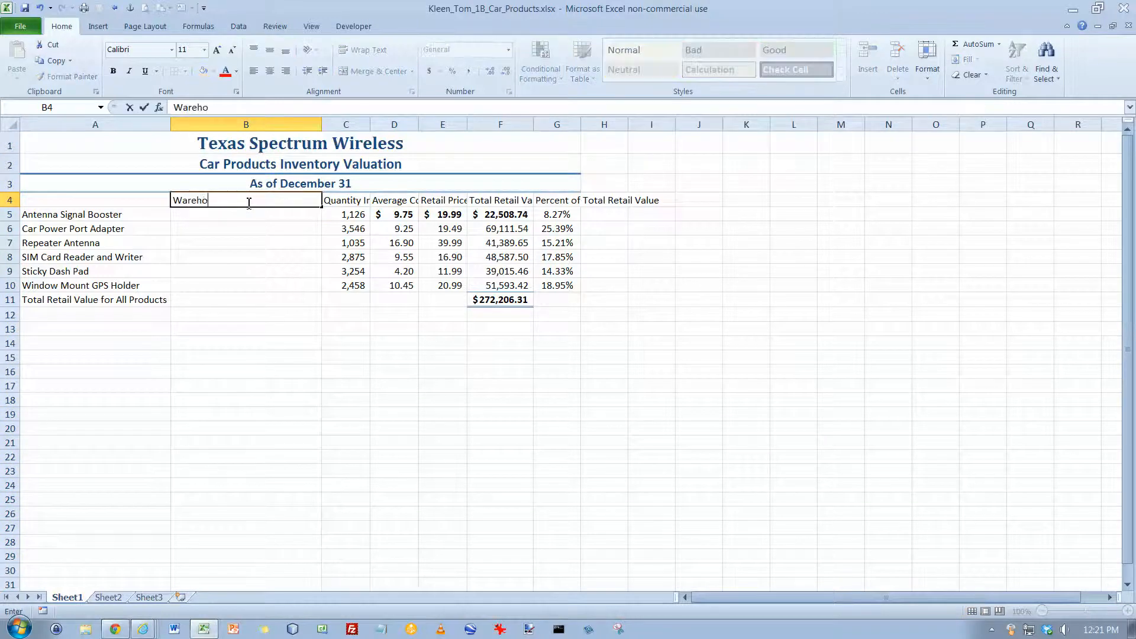
type("use Location")
key("Return")
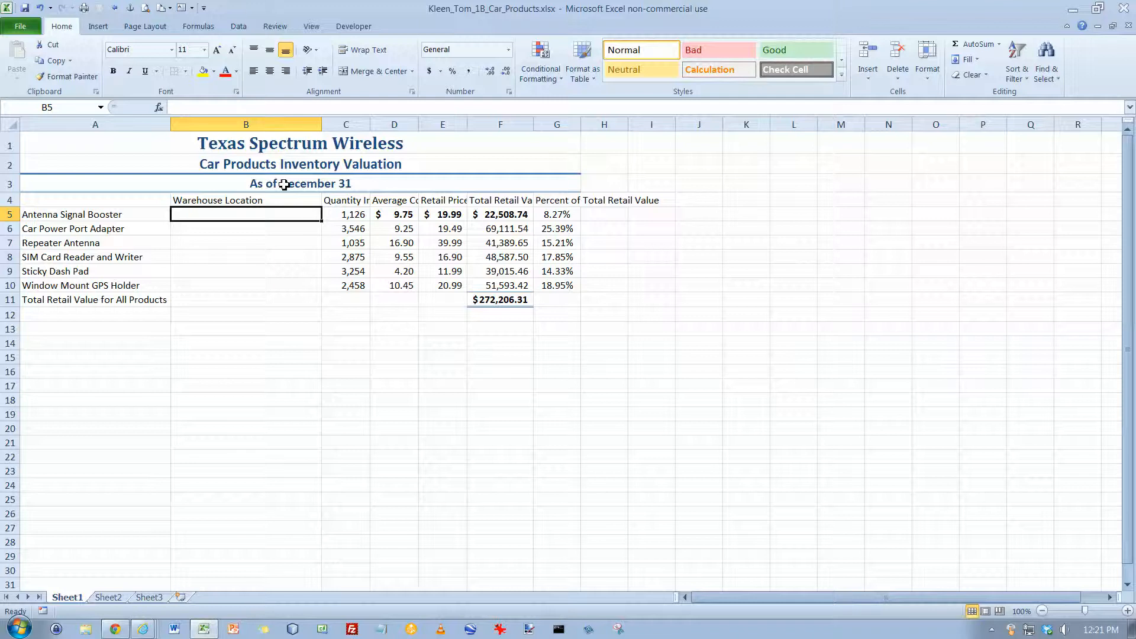
- Enter the warehouse locations in B5:B10 as Dallas, Dallas, Houston, Houston, Houston, Dallas
type("Dallas")
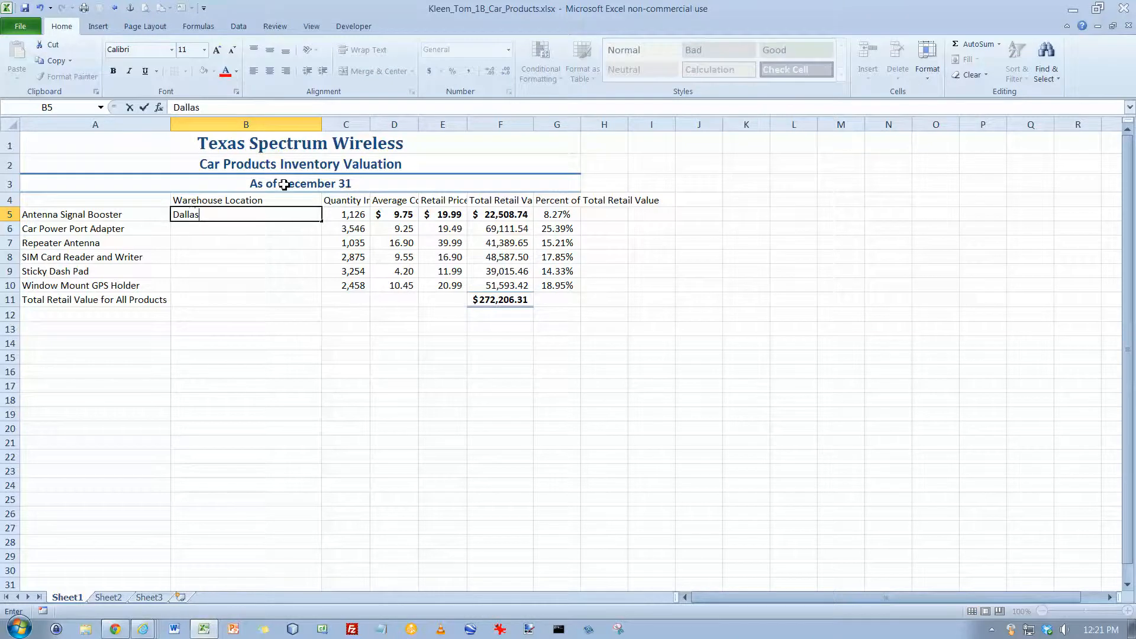
key("Return")
type("Dalla")
key("Return")
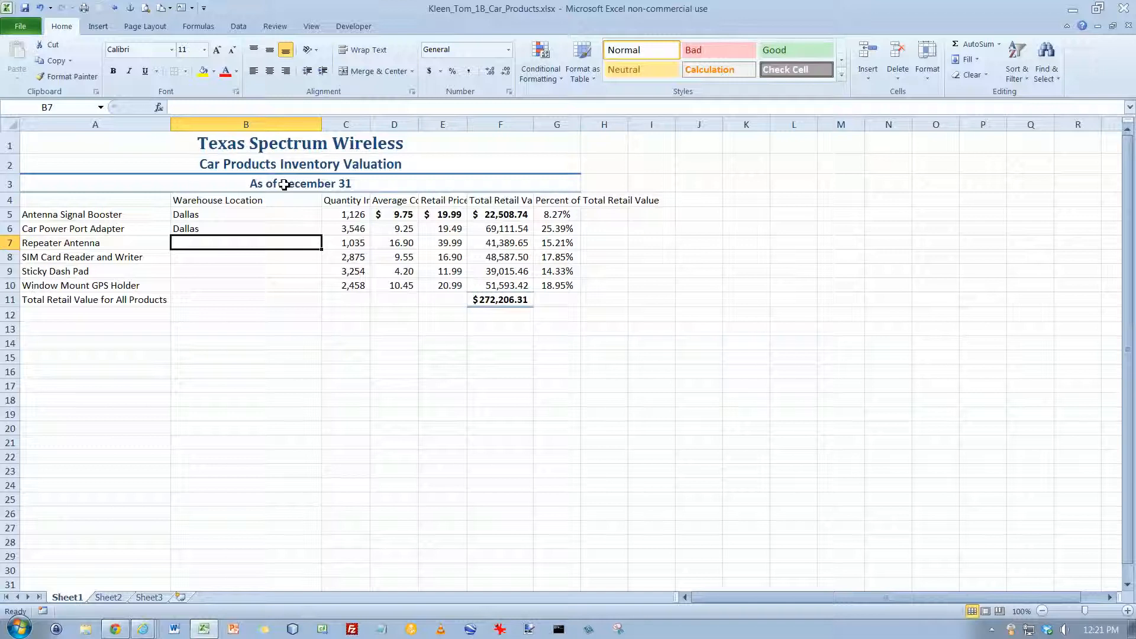
type("Houston")
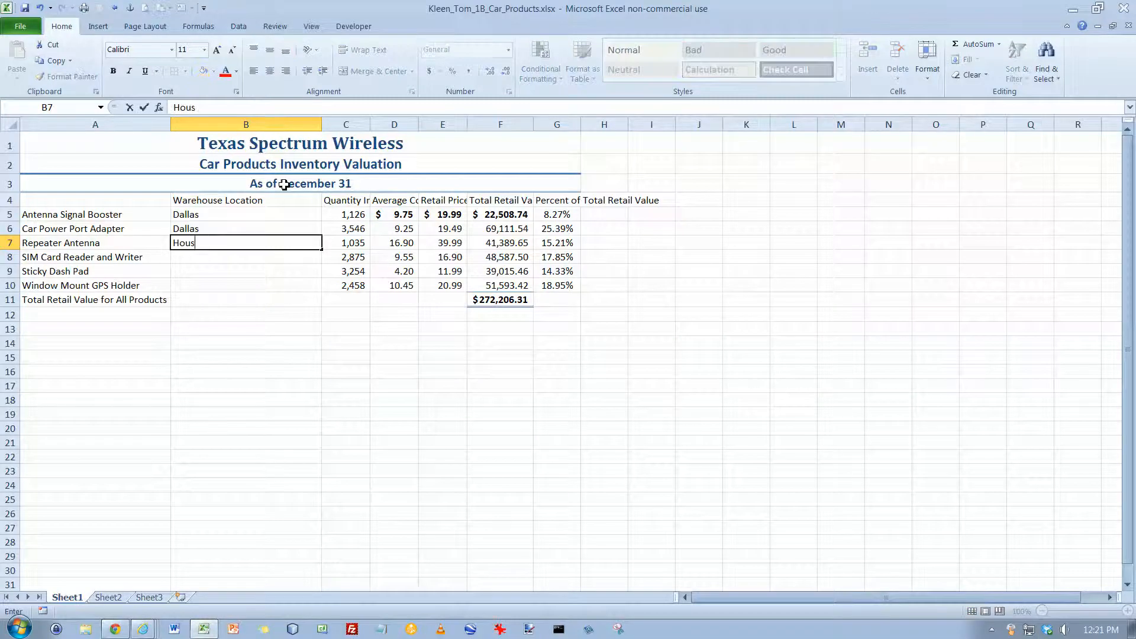
key("Return")
type("Houston")
key("Return")
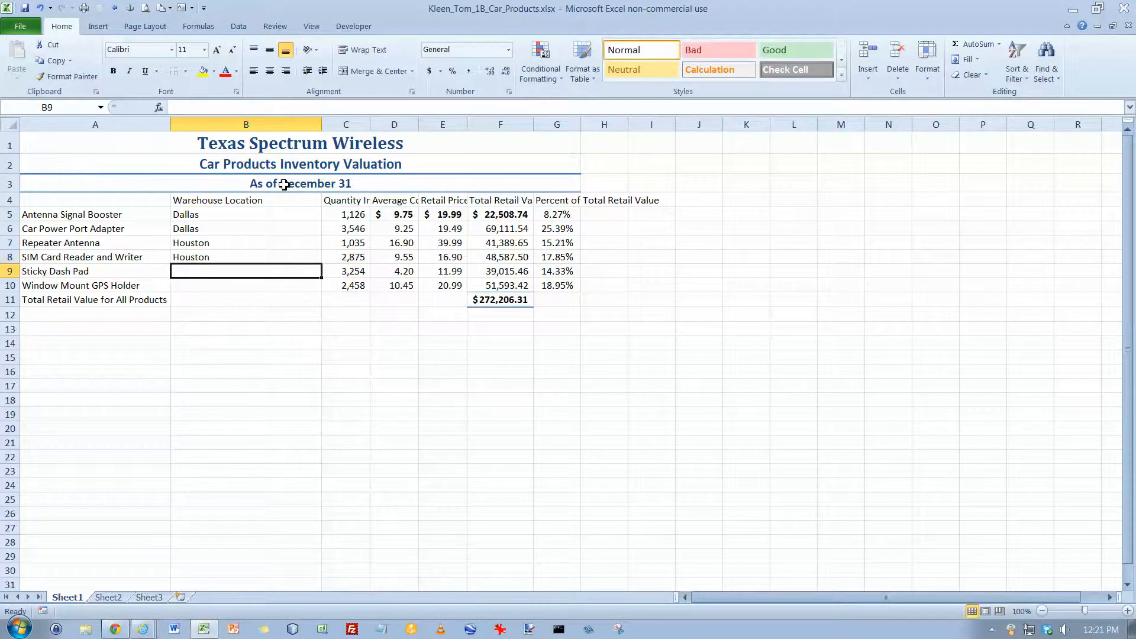
type("H")
key("Return")
type("Dallas")
key("Return")
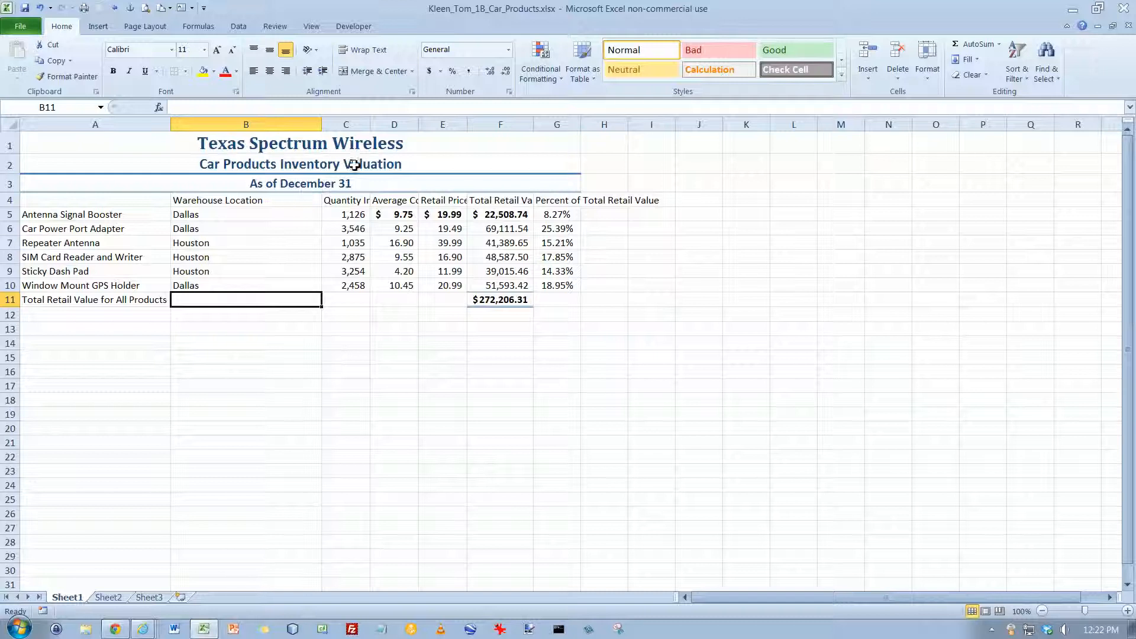
- Delete the Average Cost column, column D
left_click(401, 124)
right_click(401, 126)
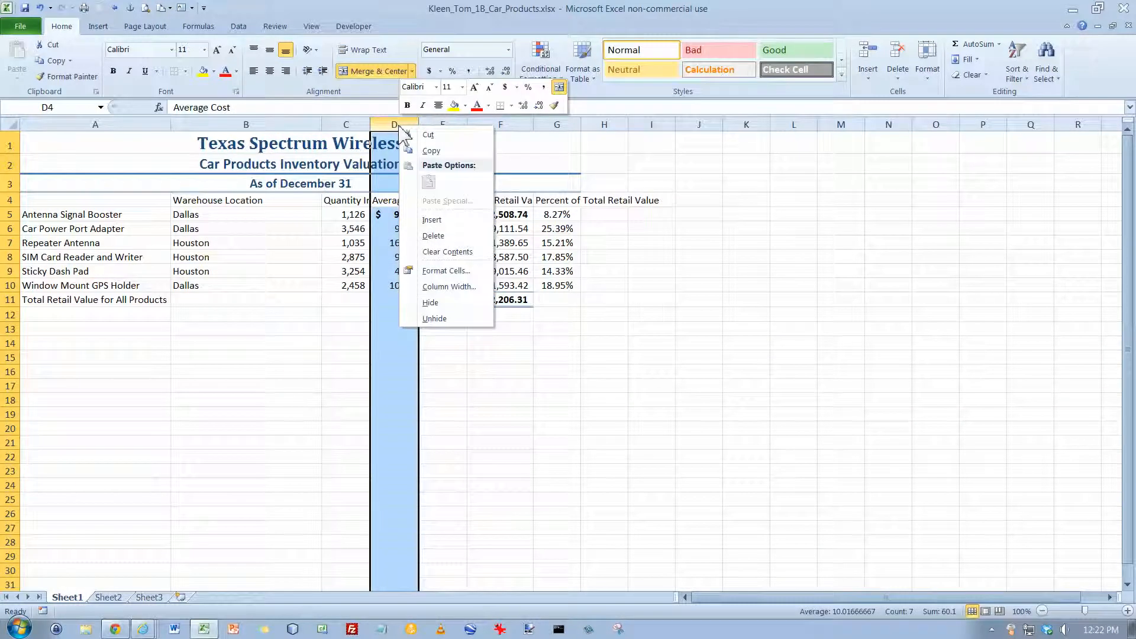
left_click(433, 237)
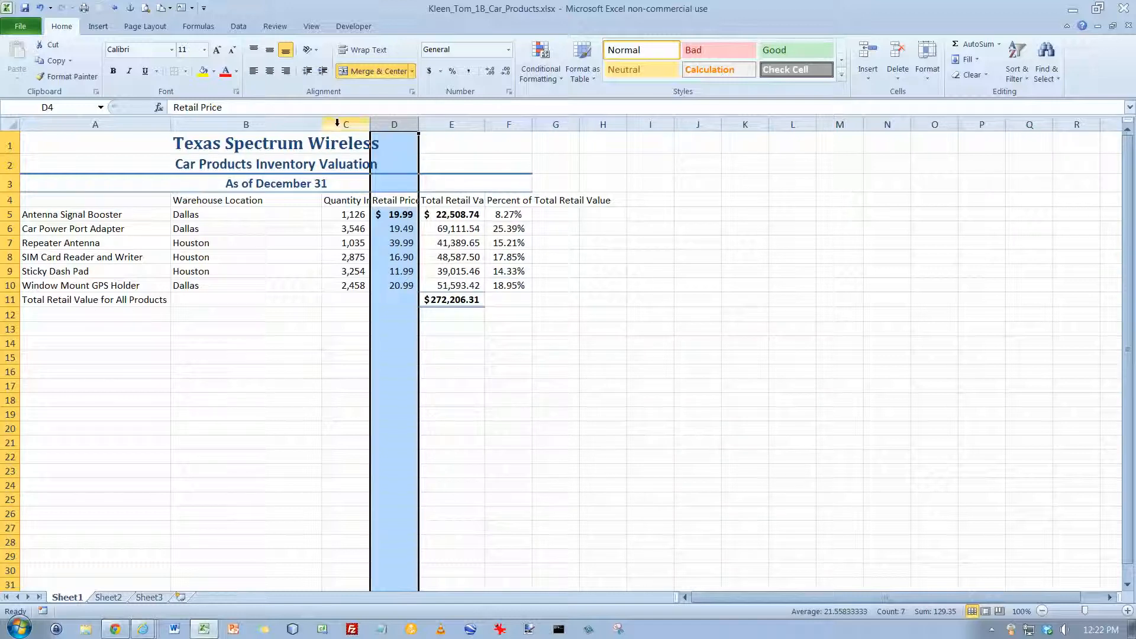
- Resize columns B through F together to one equal width that fits the full "Quantity In Stock" heading
left_click_drag(323, 128, 496, 124)
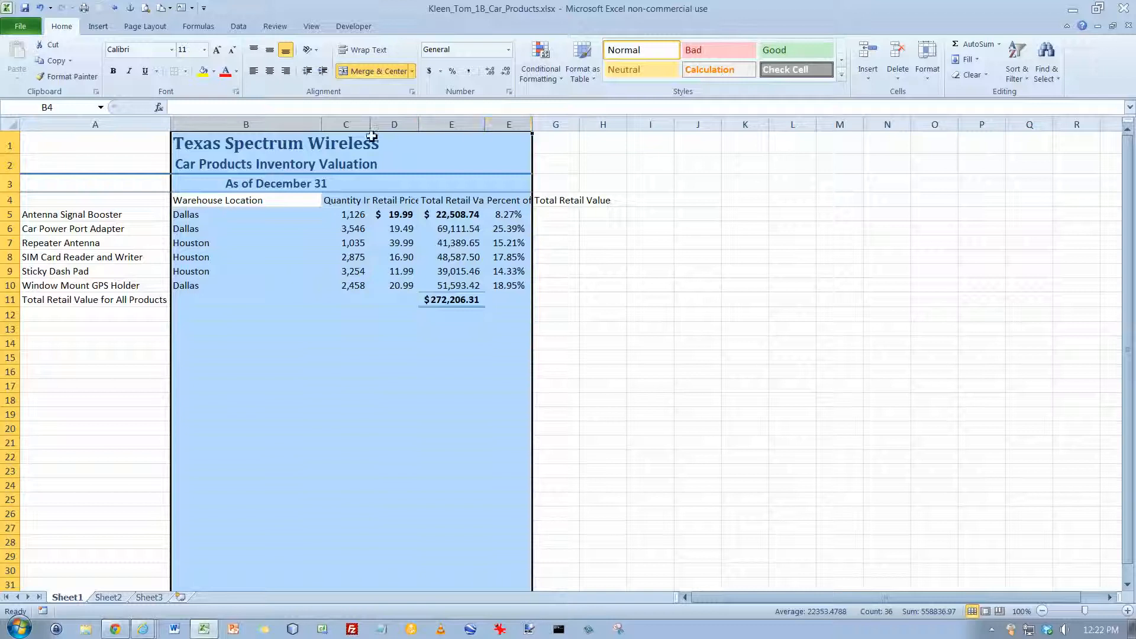
left_click_drag(324, 124, 226, 133)
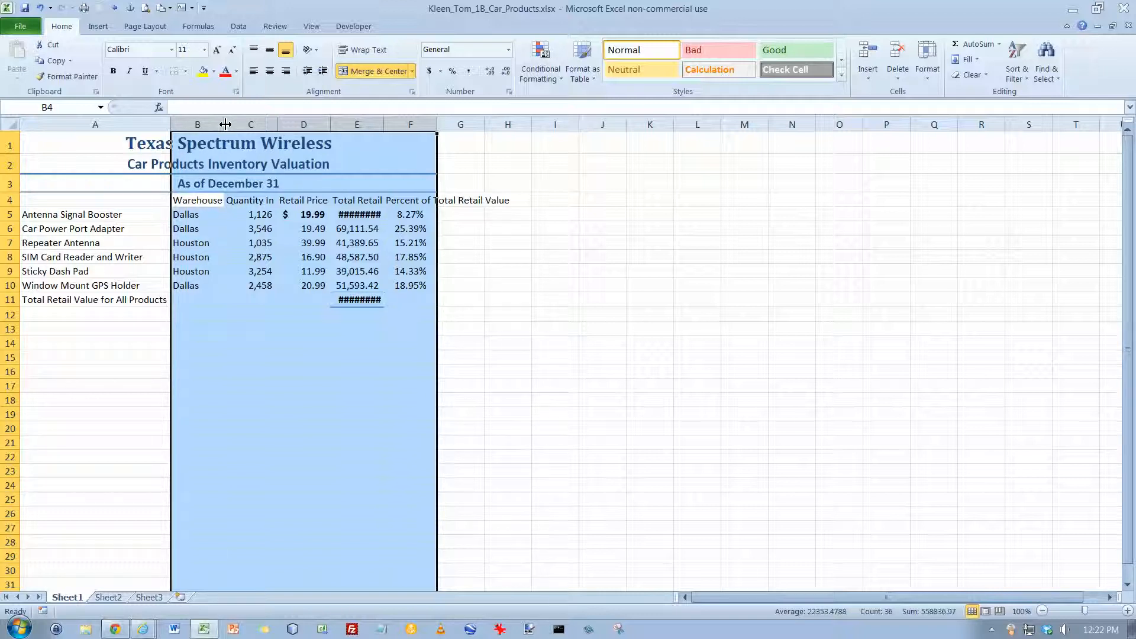
left_click_drag(225, 124, 248, 131)
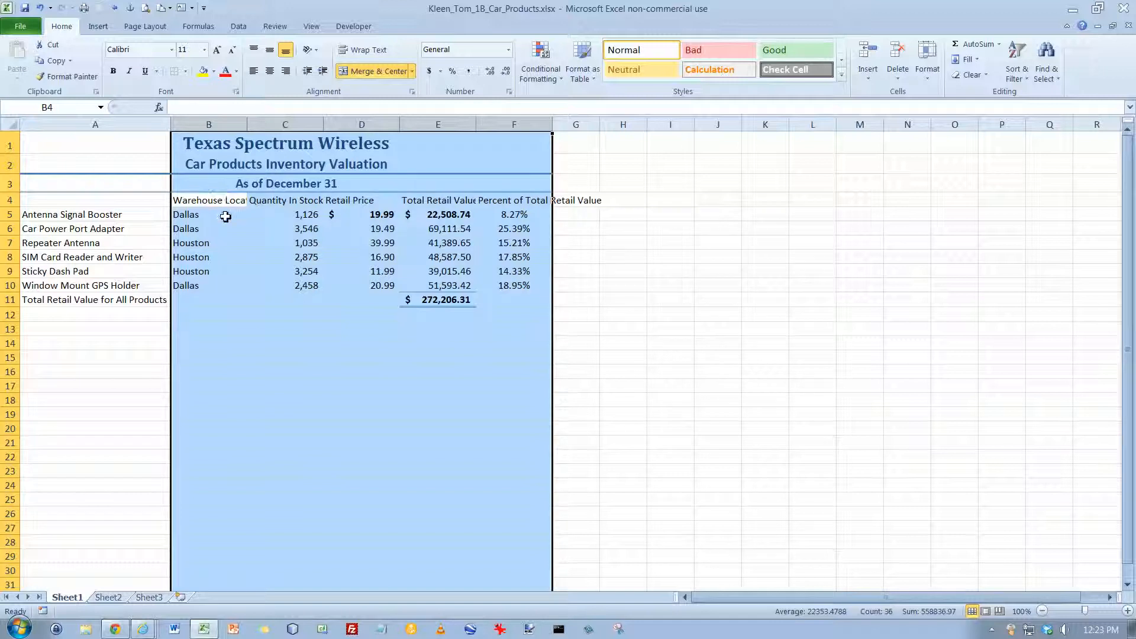
- Wrap the column headings in B4:F4, center them horizontally and vertically, and apply the Heading 4 cell style
left_click(208, 201)
left_click_drag(208, 201, 507, 201)
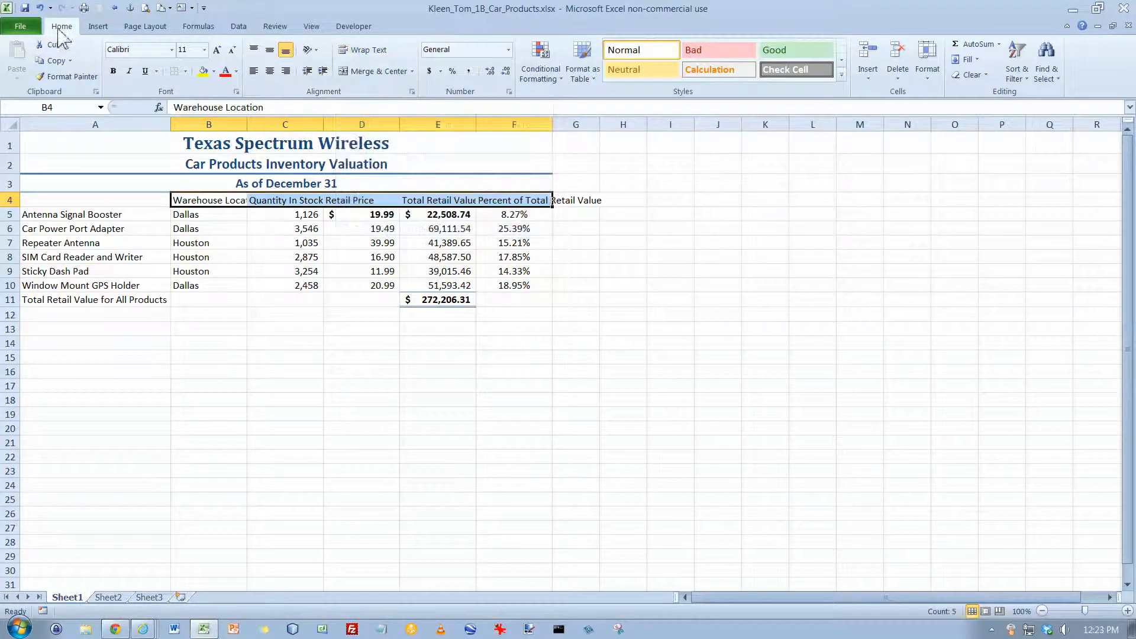
left_click(371, 52)
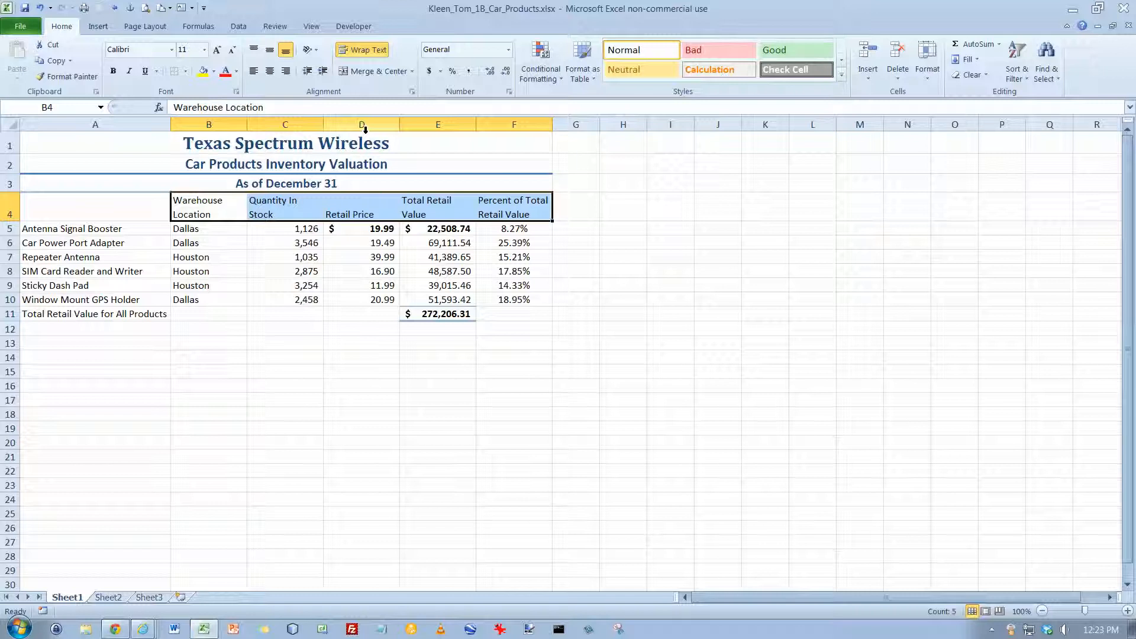
left_click(269, 73)
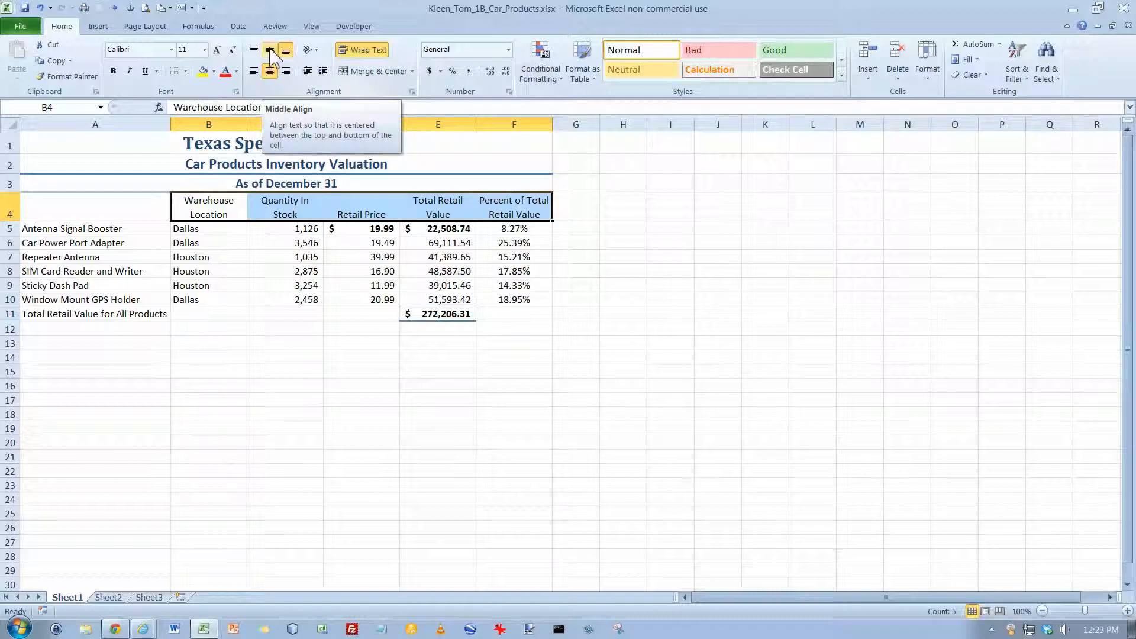
left_click(269, 51)
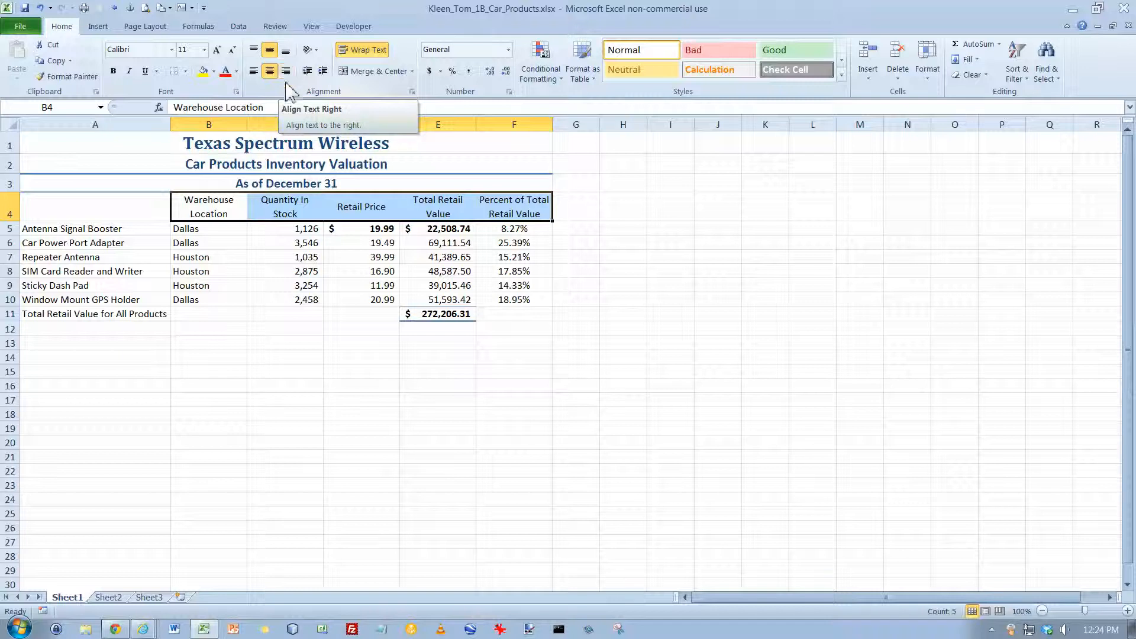
left_click(841, 74)
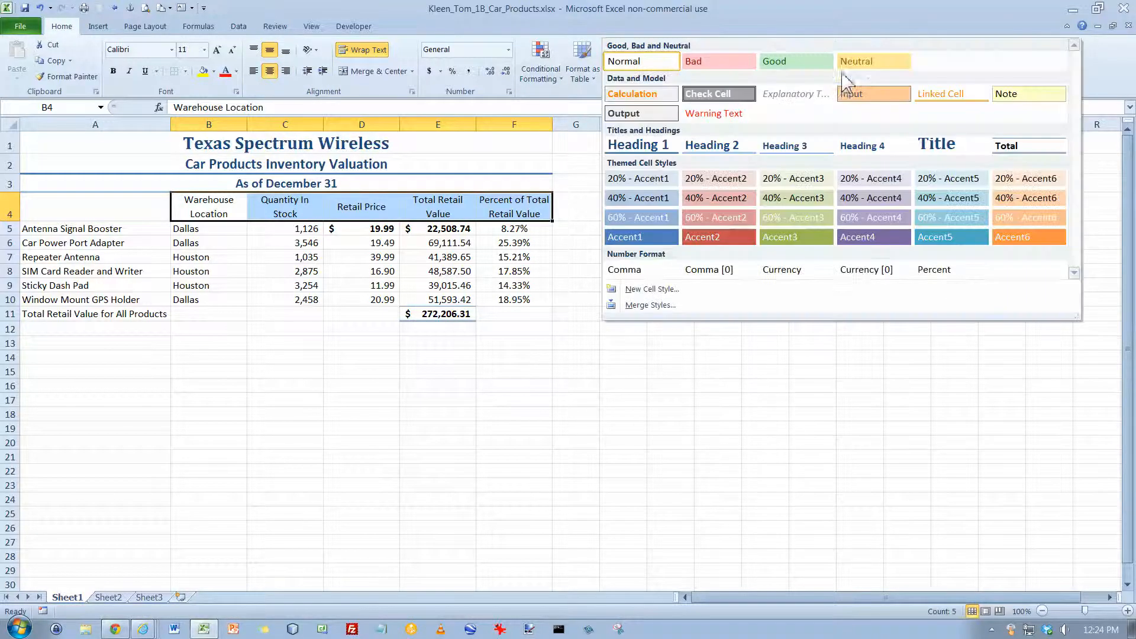
left_click(863, 147)
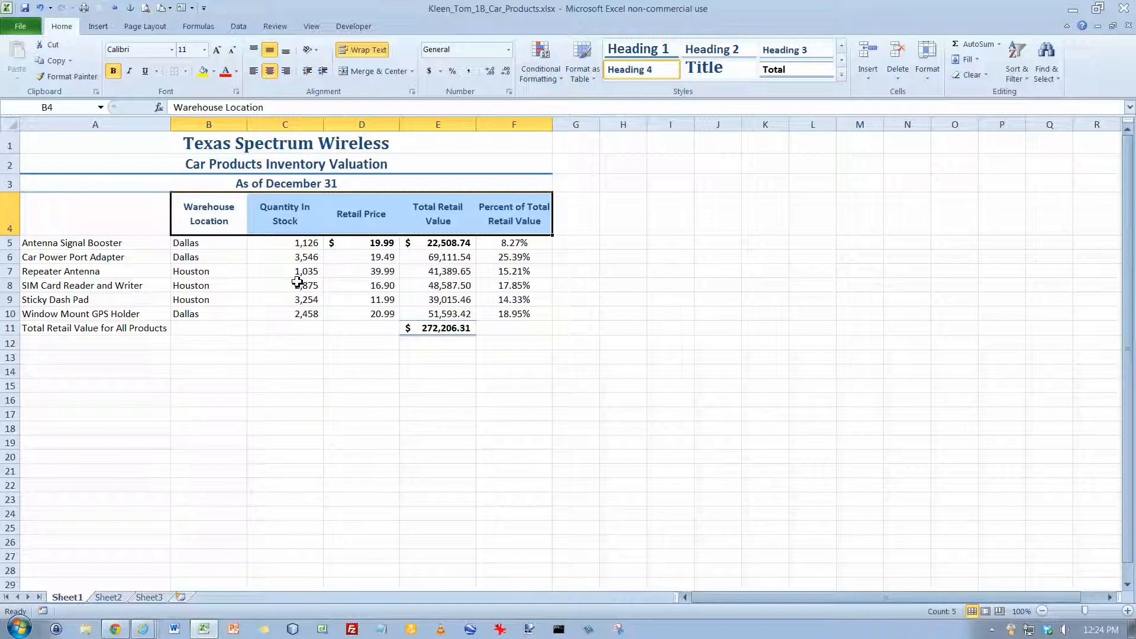
- Center the warehouse locations in B5:B10
left_click(217, 246)
left_click_drag(217, 246, 212, 313)
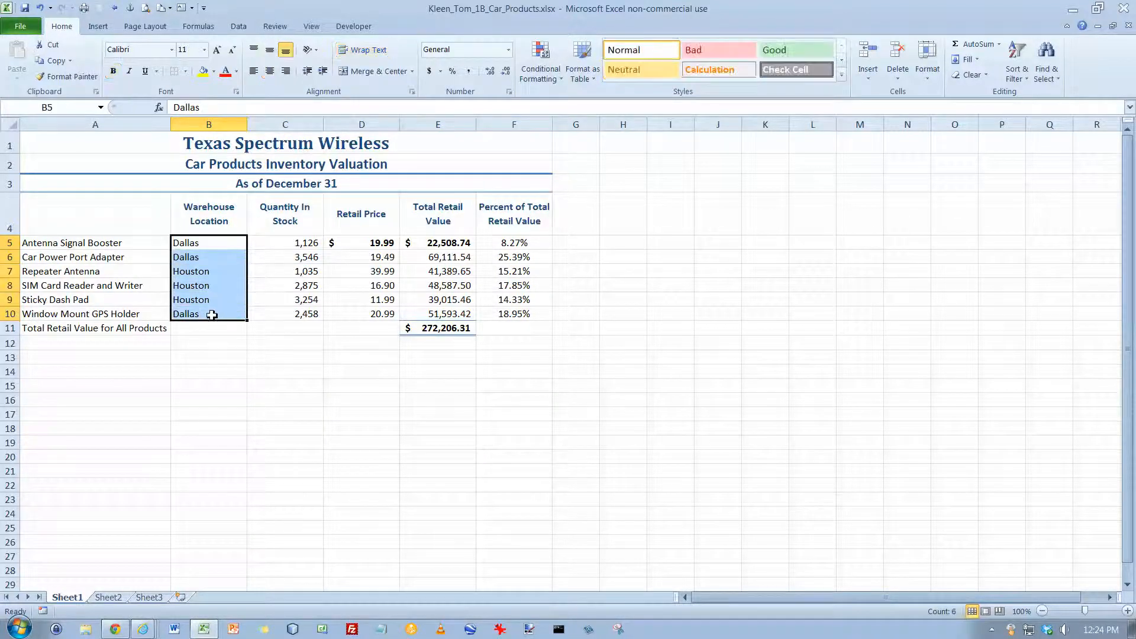
right_click(204, 271)
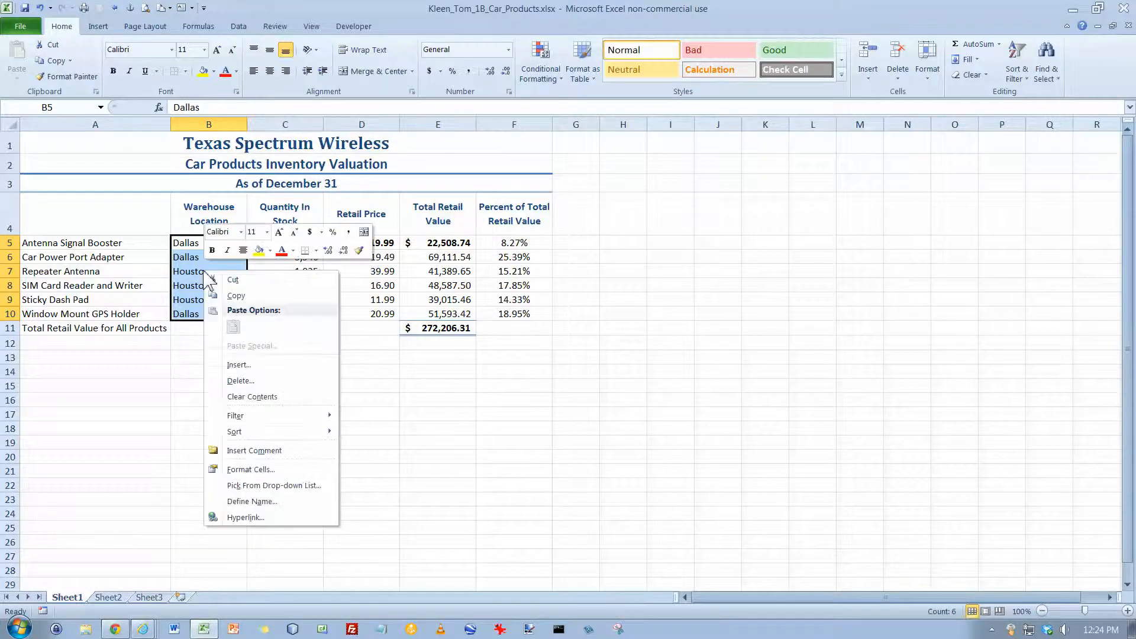
left_click(243, 250)
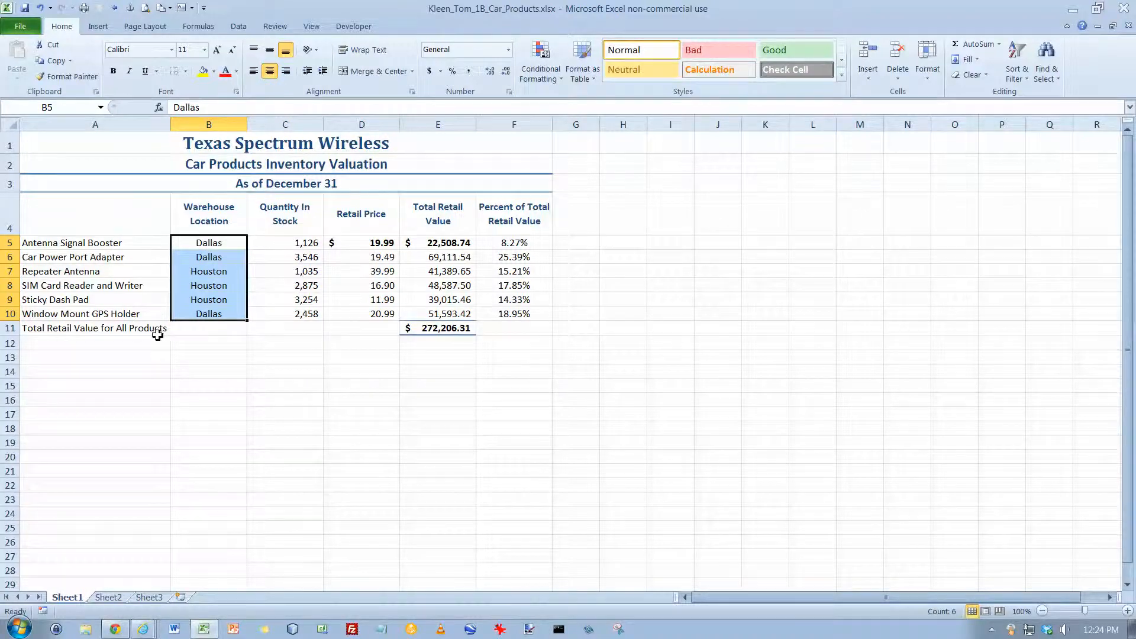
- Apply the 40% - Accent1 cell style to the "Total Retail Value for All Products" label in A11
left_click(138, 329)
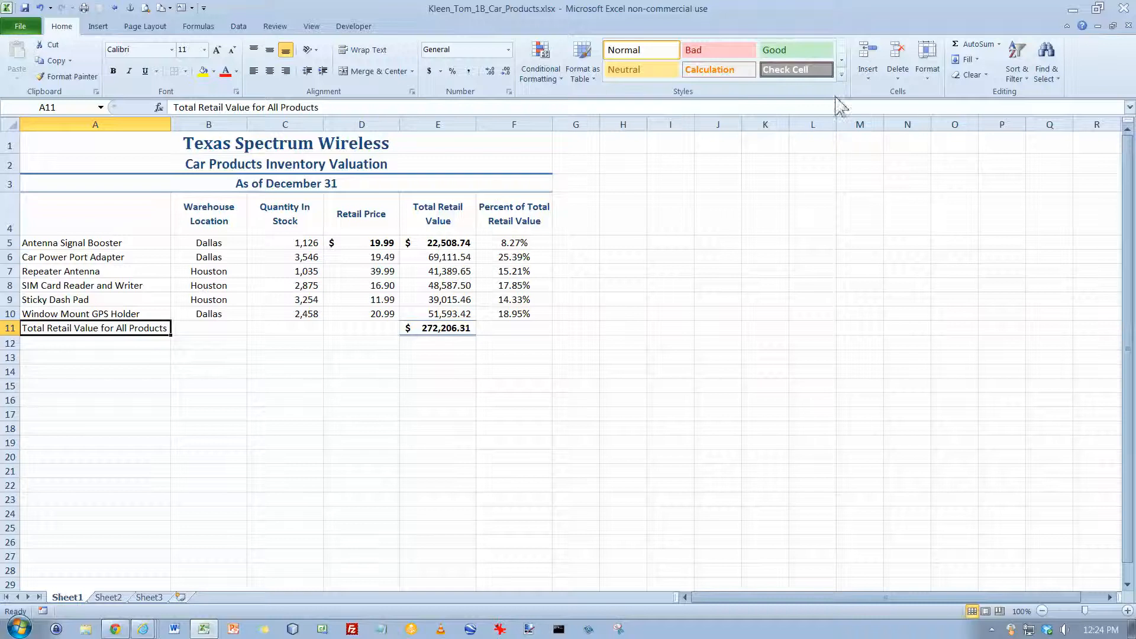
left_click(842, 75)
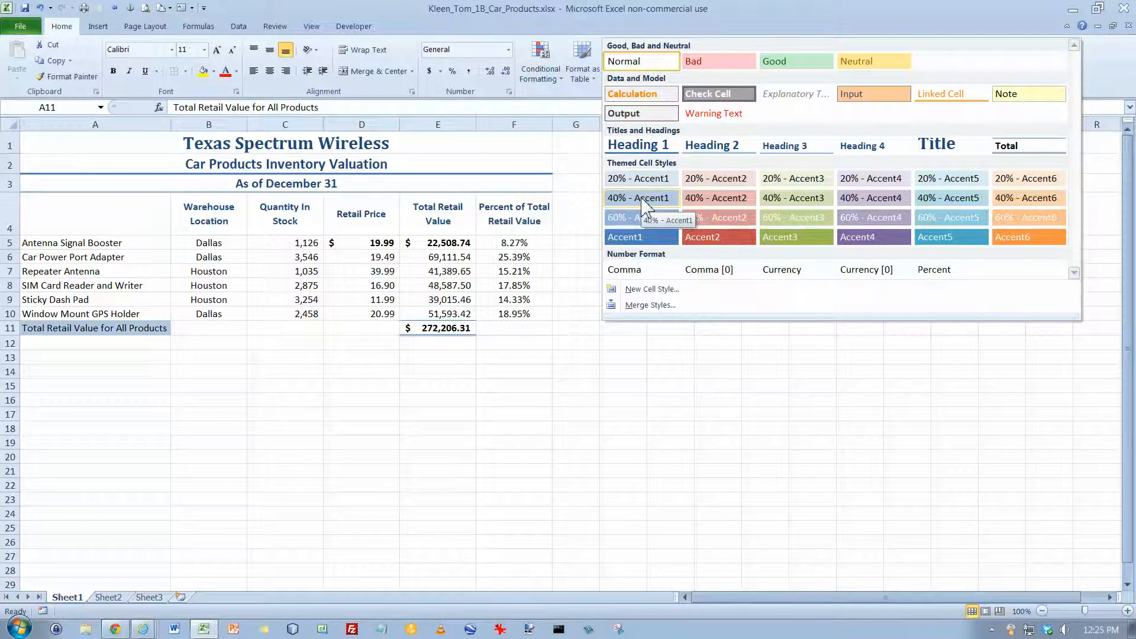
left_click(645, 204)
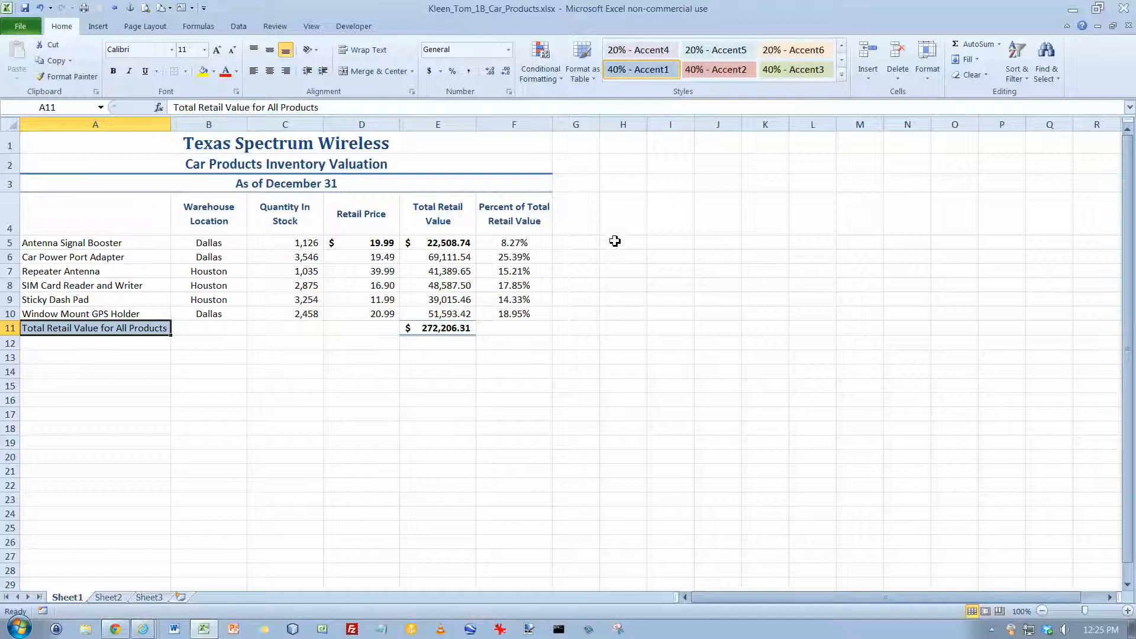
left_click(572, 327)
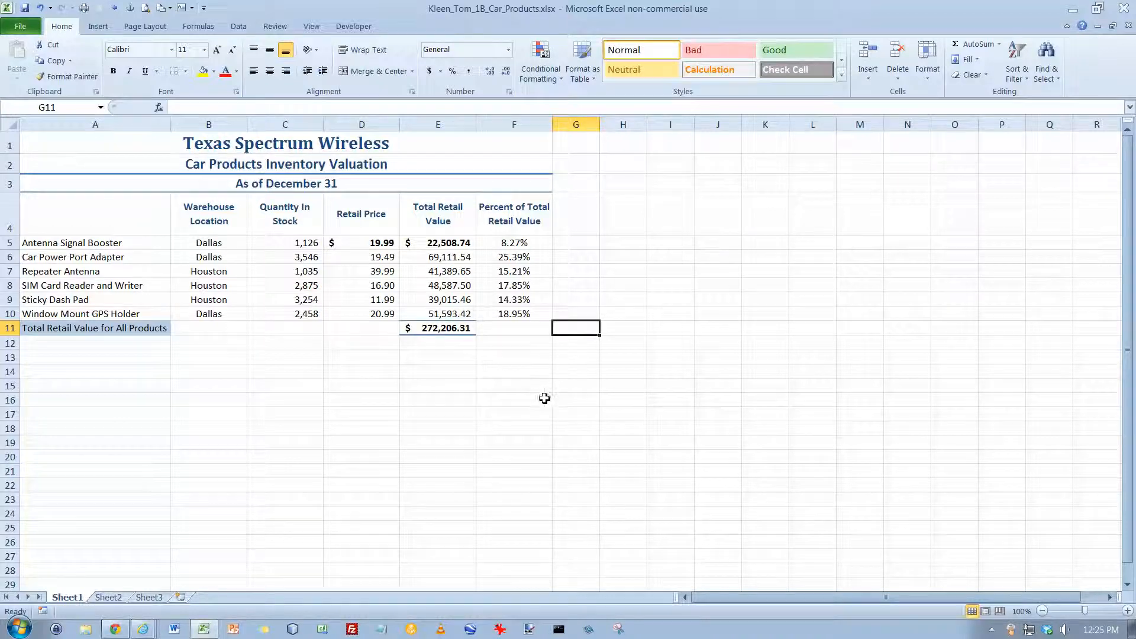
- Insert the file name element in the left section of the first page's footer
left_click(98, 29)
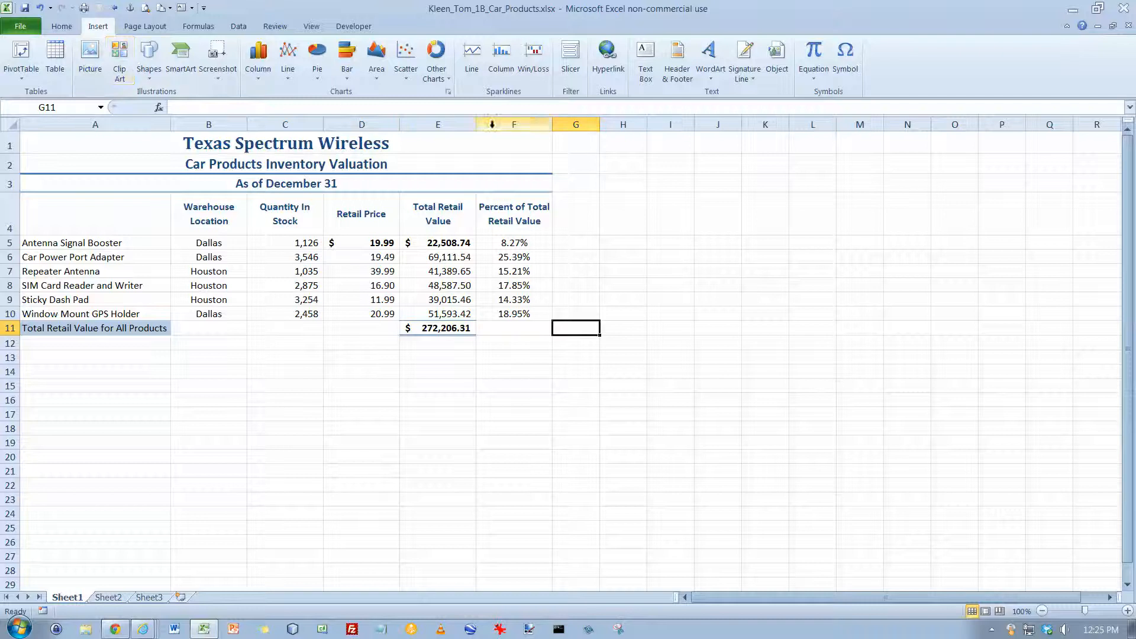
left_click(679, 72)
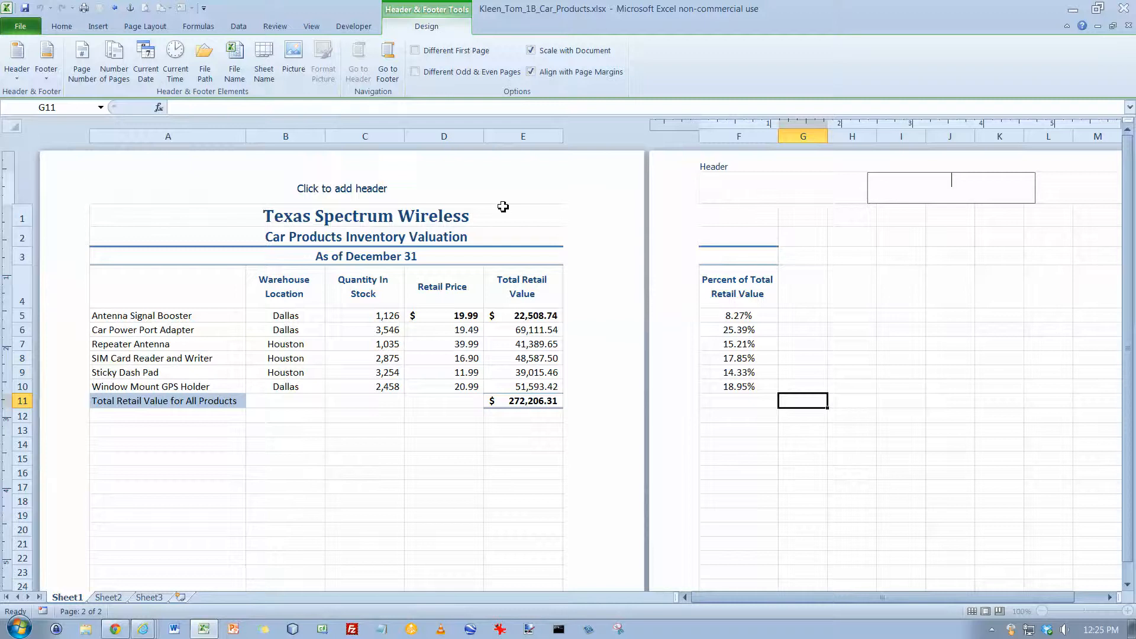
left_click(502, 229)
scroll(502, 231, "down", 7)
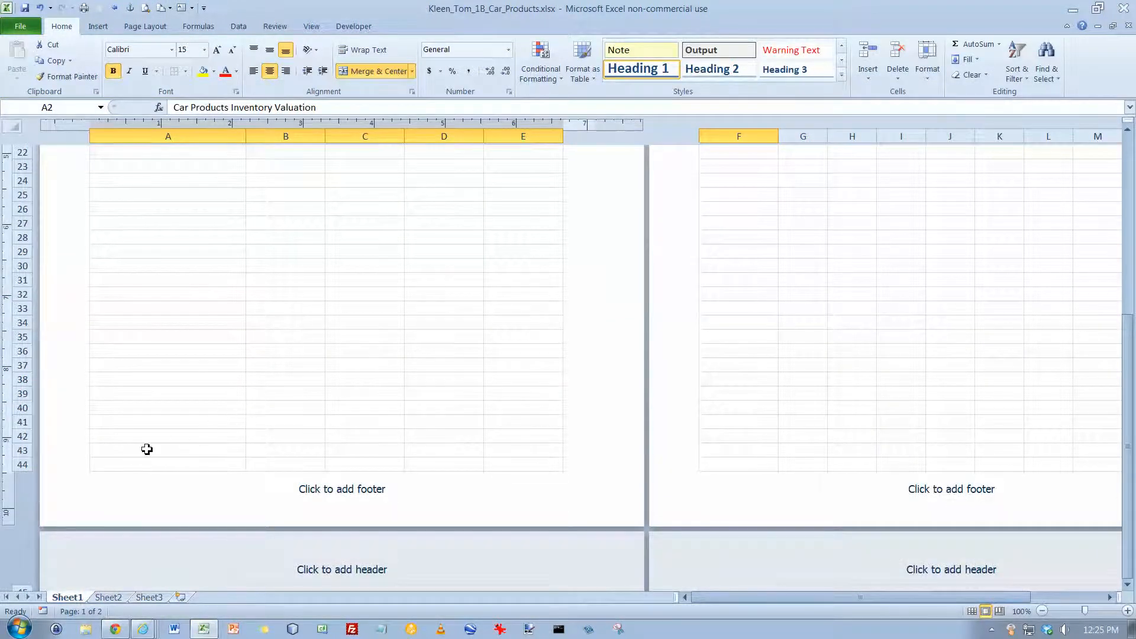
left_click(114, 494)
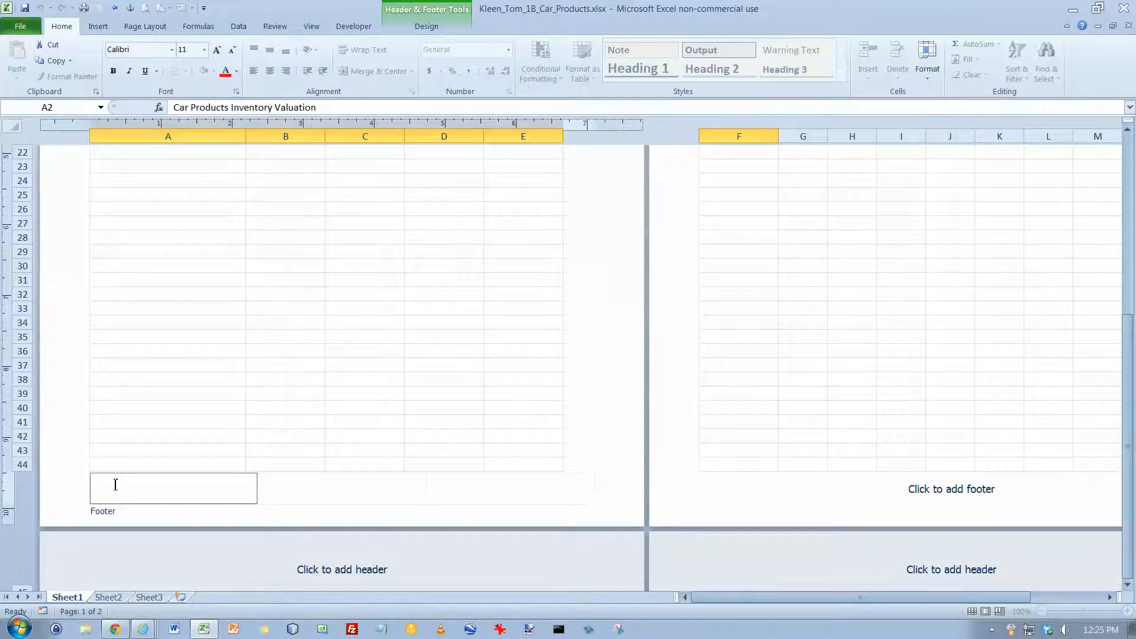
left_click(426, 26)
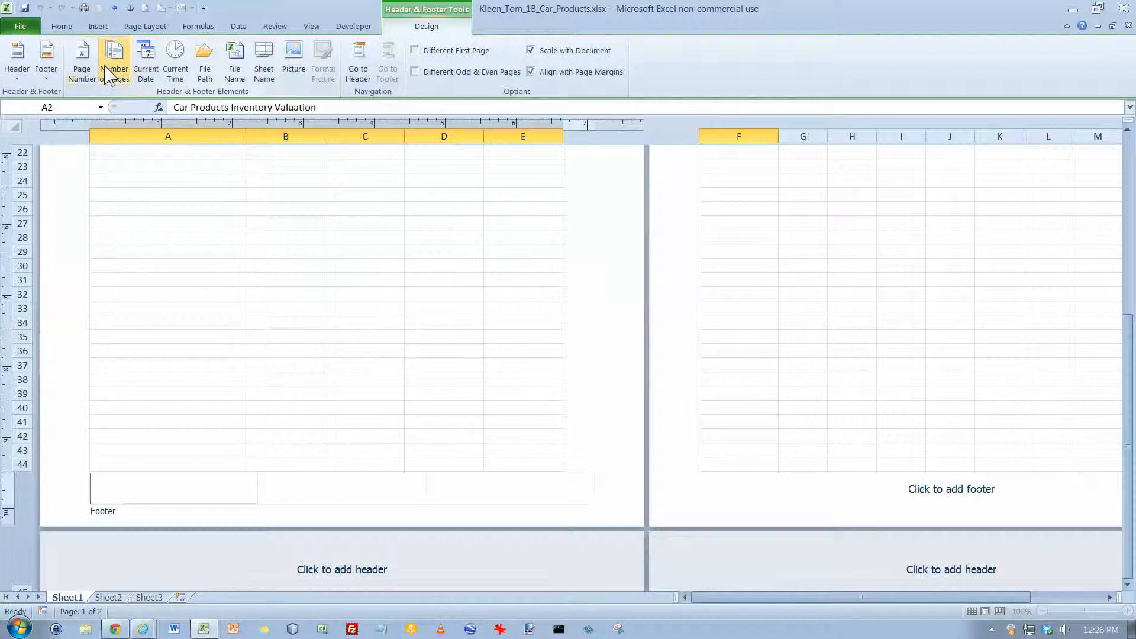
left_click(234, 72)
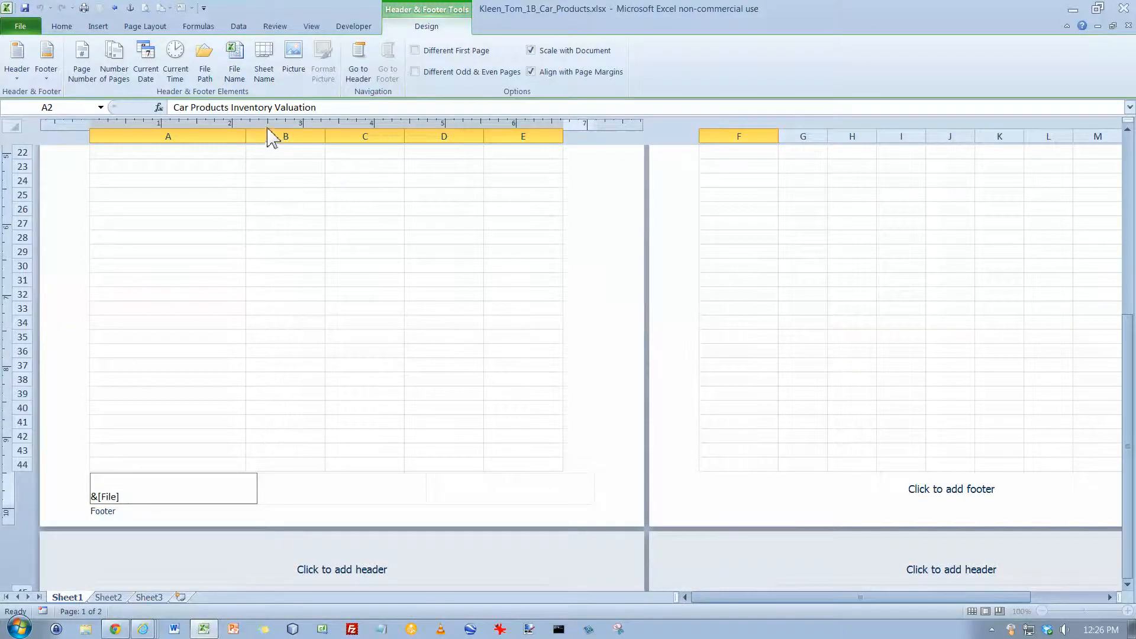
- Close the footer and center the worksheet horizontally on the page in the custom margin settings
left_click(215, 183)
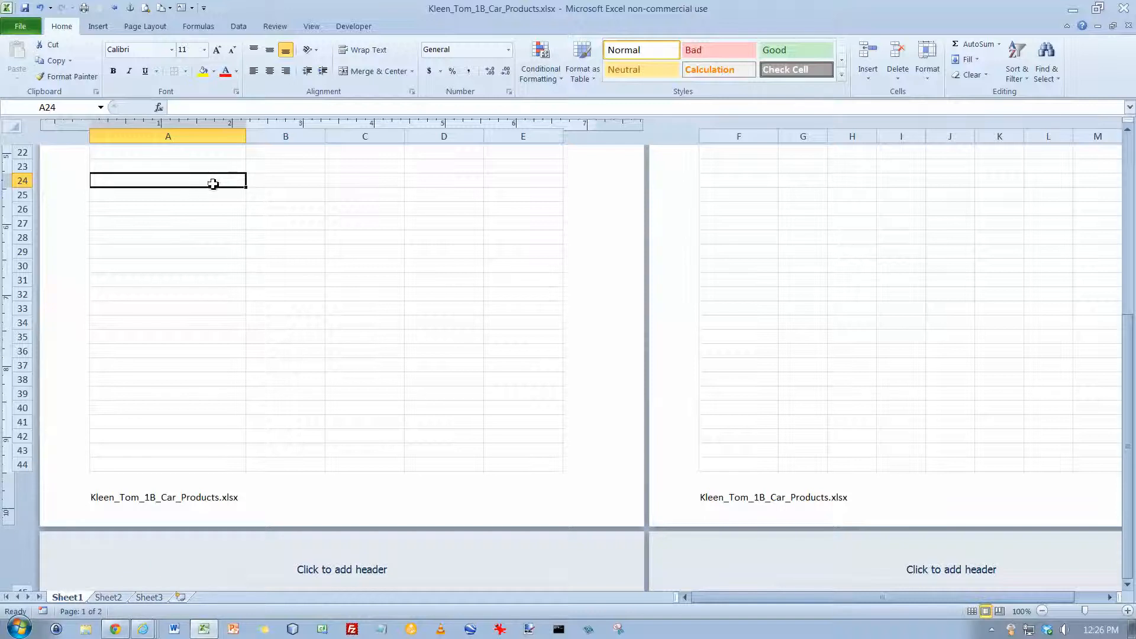
left_click(145, 29)
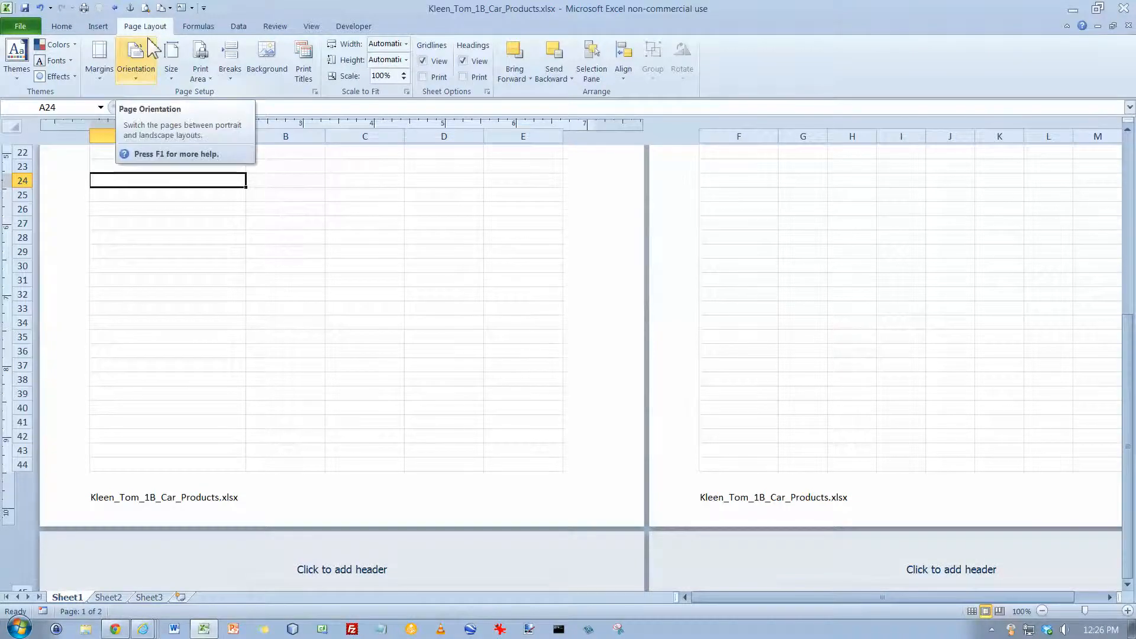
left_click(99, 59)
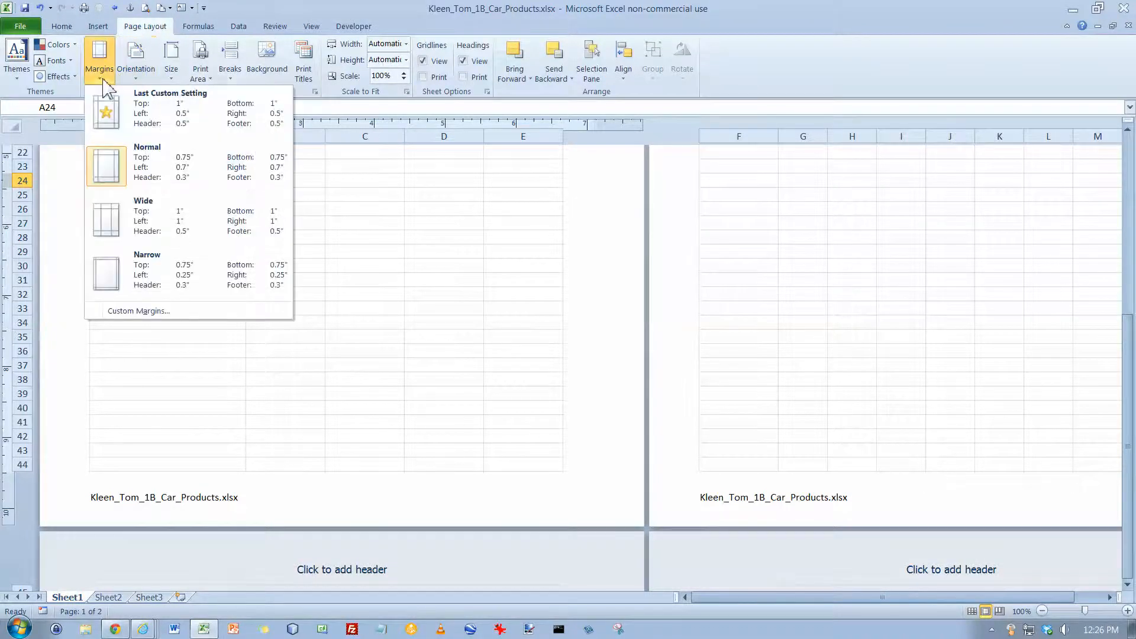
left_click(161, 312)
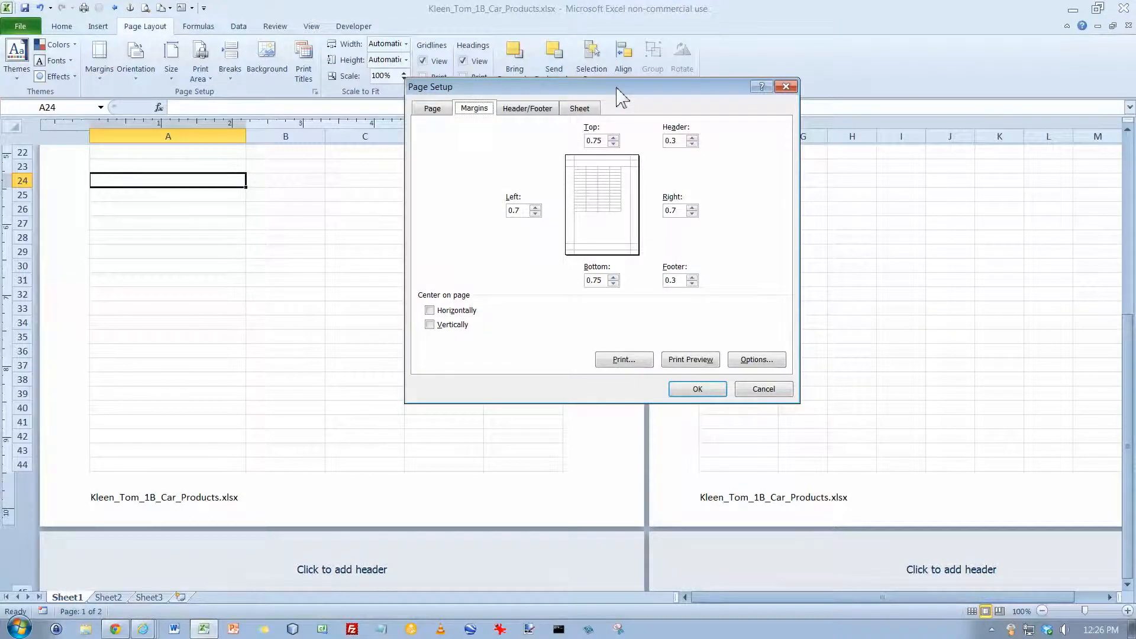
left_click(431, 311)
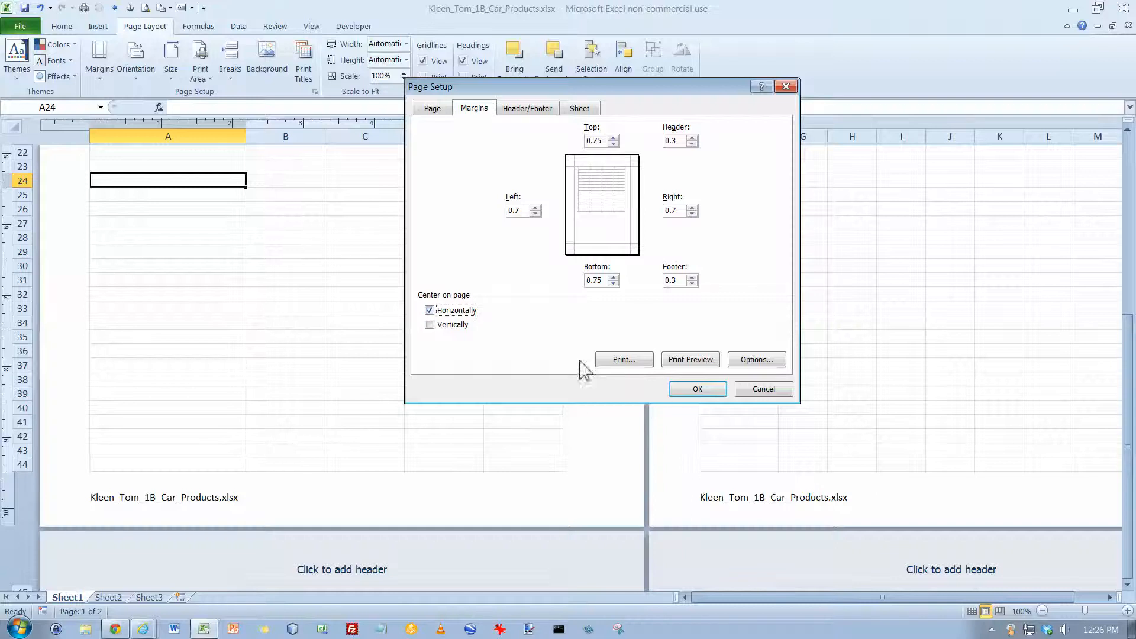
left_click(700, 393)
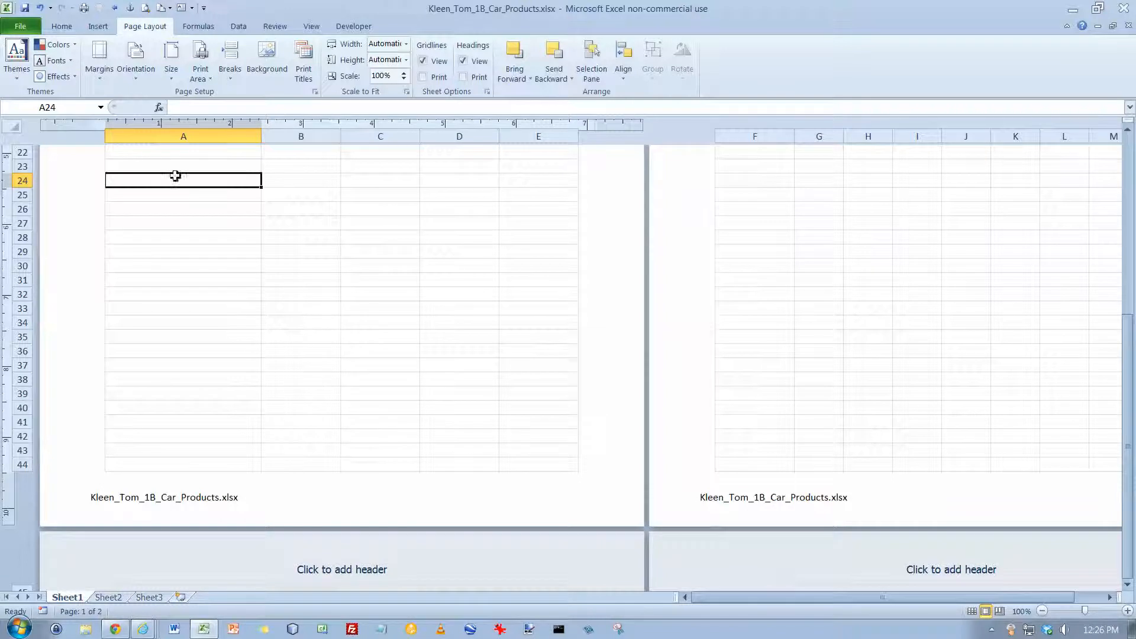
- Check both pages in the print preview and change the page orientation to landscape
left_click(26, 30)
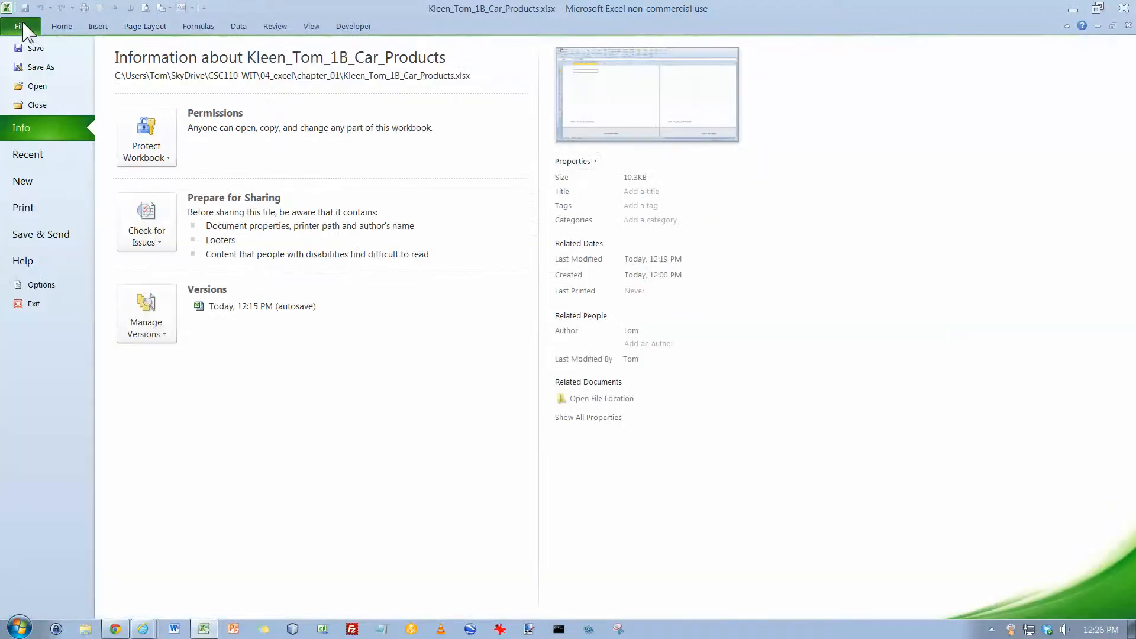
left_click(34, 208)
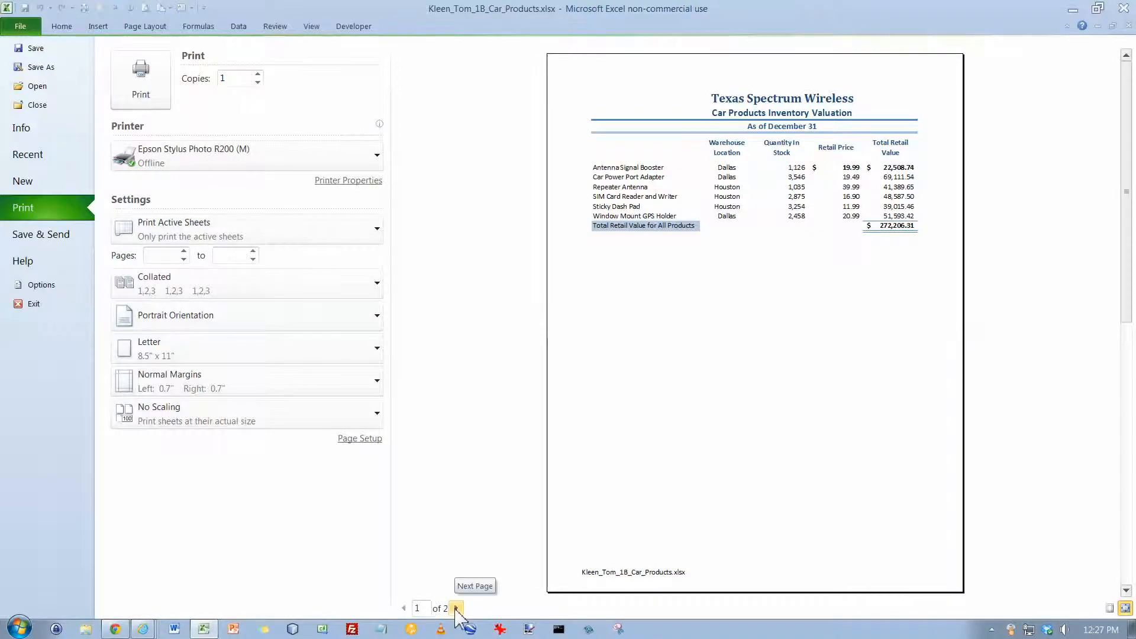
left_click(456, 608)
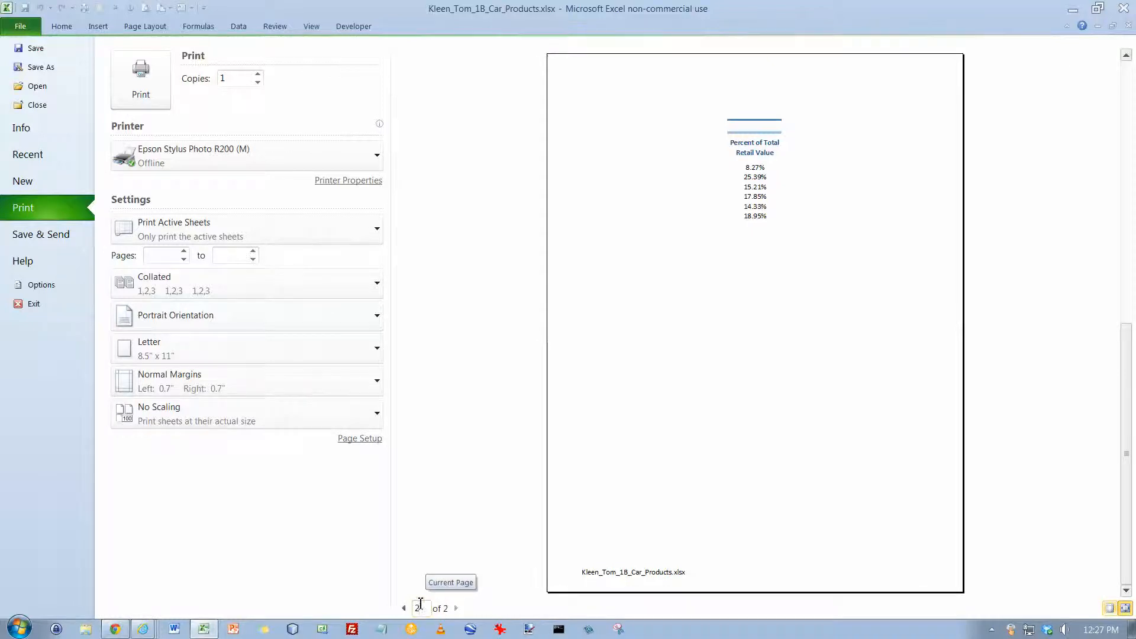
left_click(377, 319)
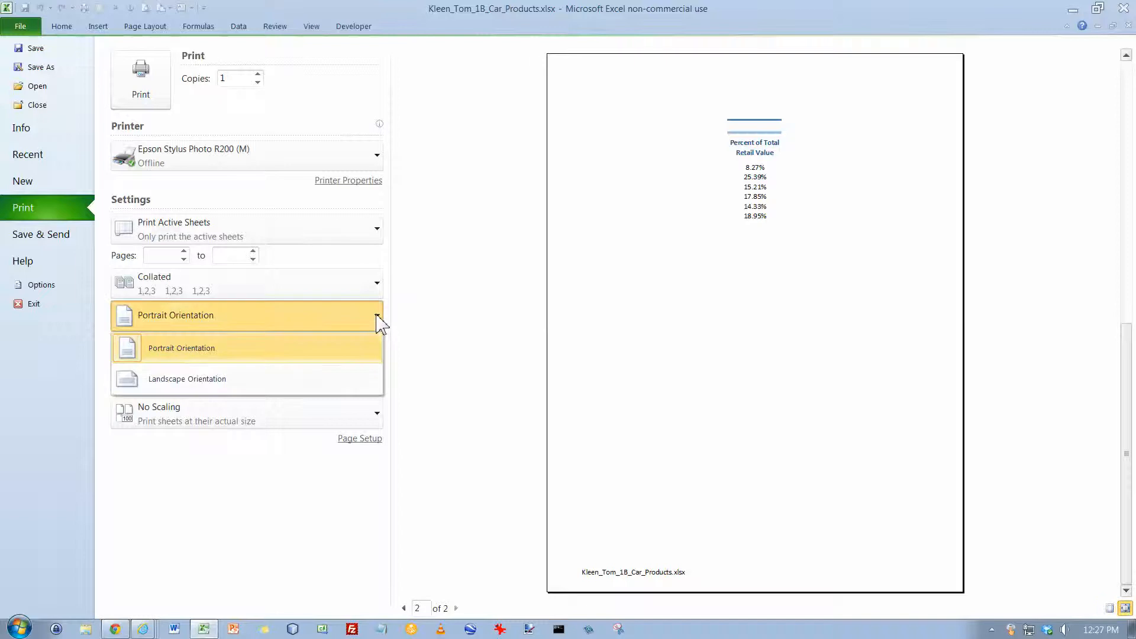
left_click(359, 386)
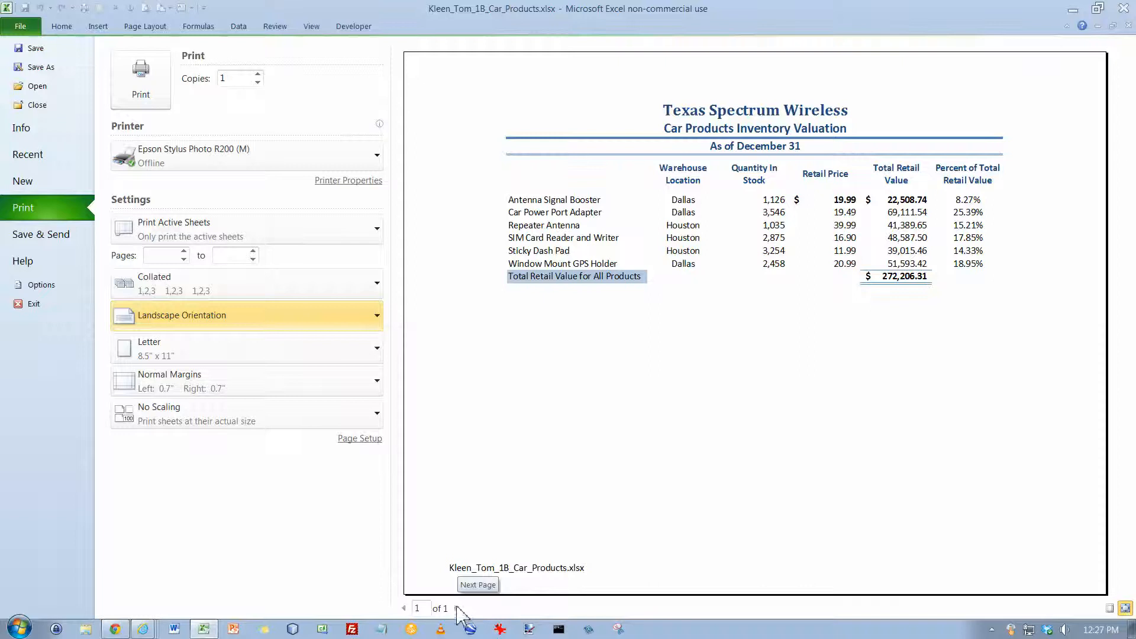
- Leave the print preview, switch the worksheet to Normal view and return to cell A1
left_click(62, 28)
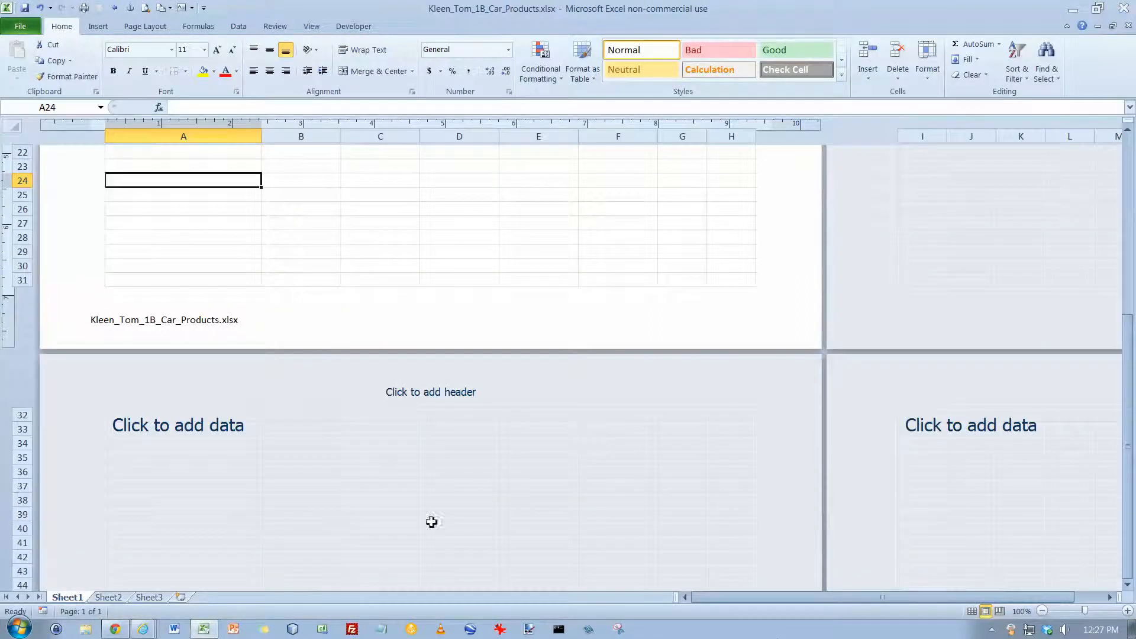
left_click(973, 611)
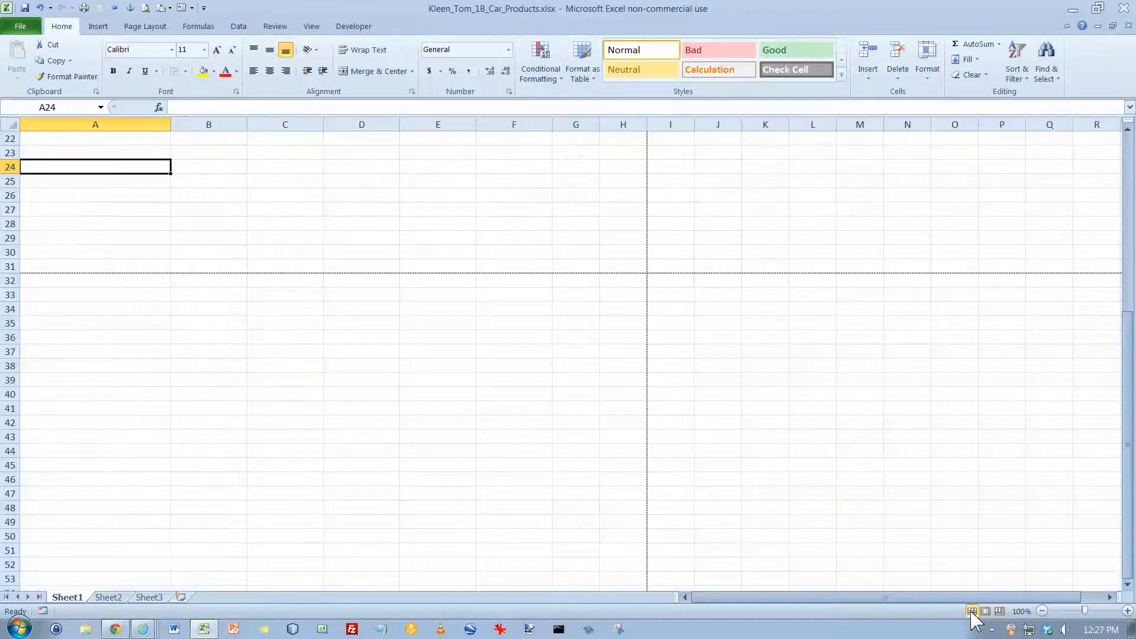
key("ctrl+Home")
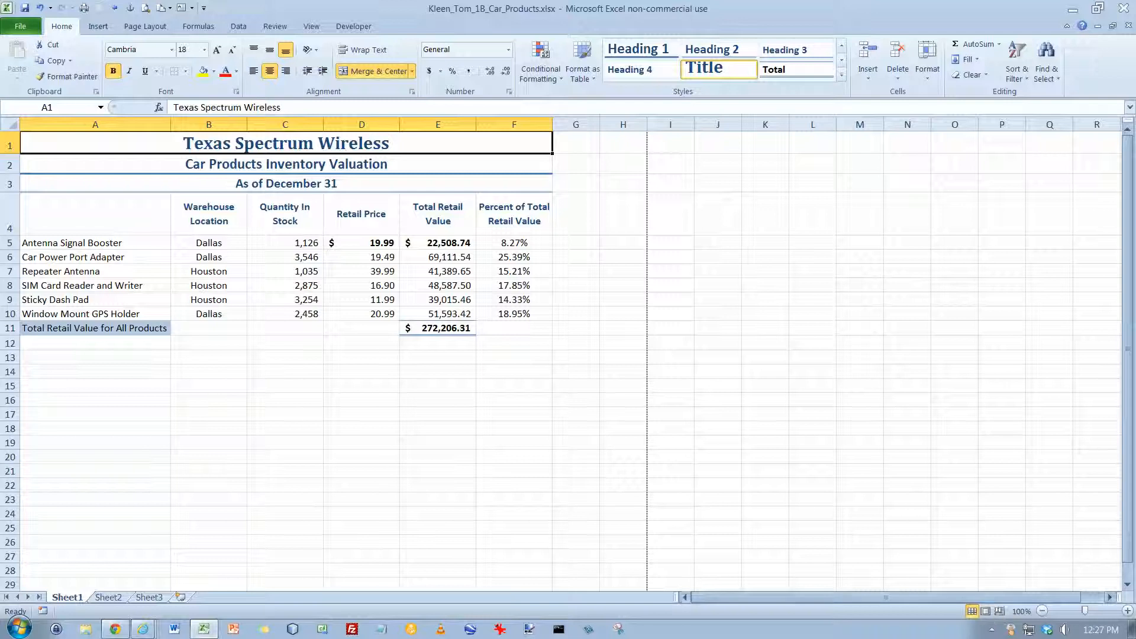
- Group the unused worksheets Sheet2 and Sheet3 and delete them from the workbook
left_click(110, 597)
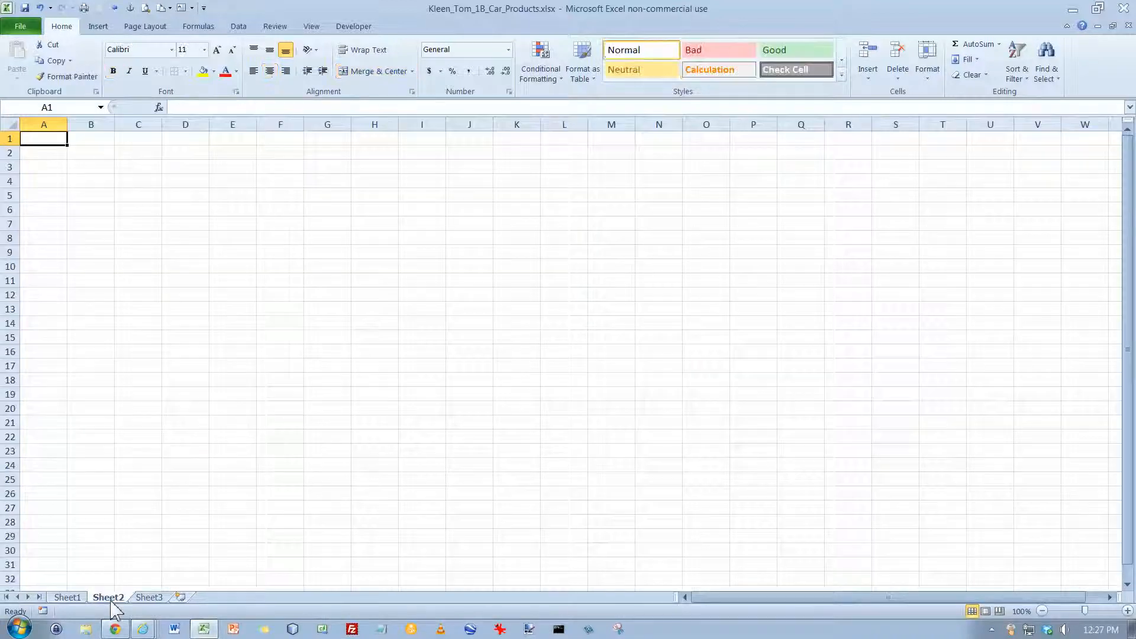
left_click(149, 597, "shift")
right_click(149, 598)
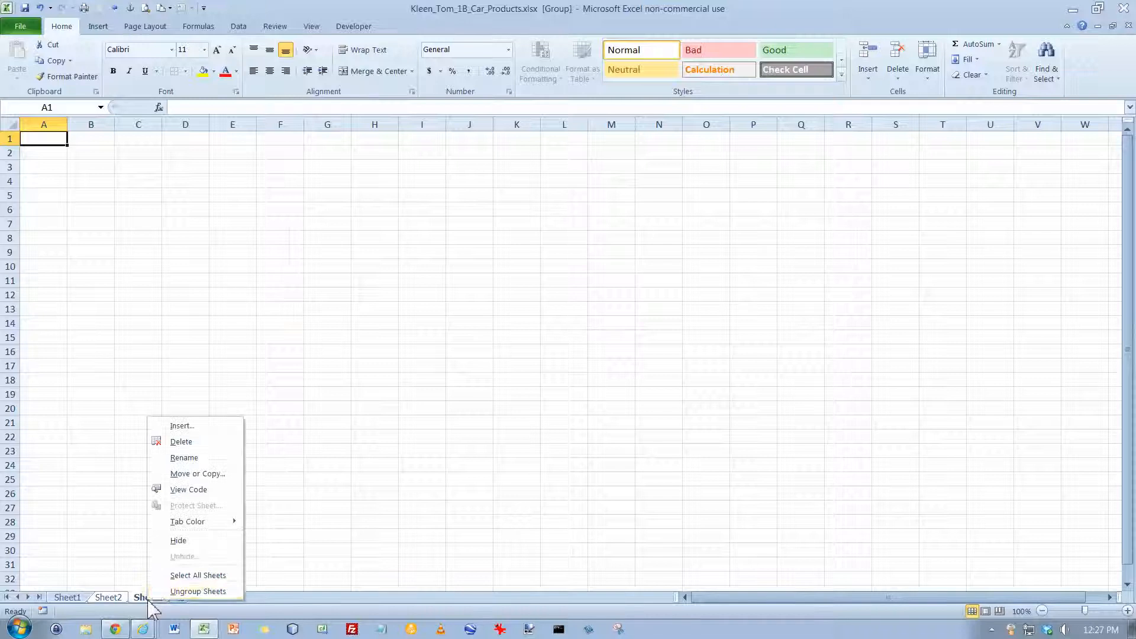
left_click(187, 443)
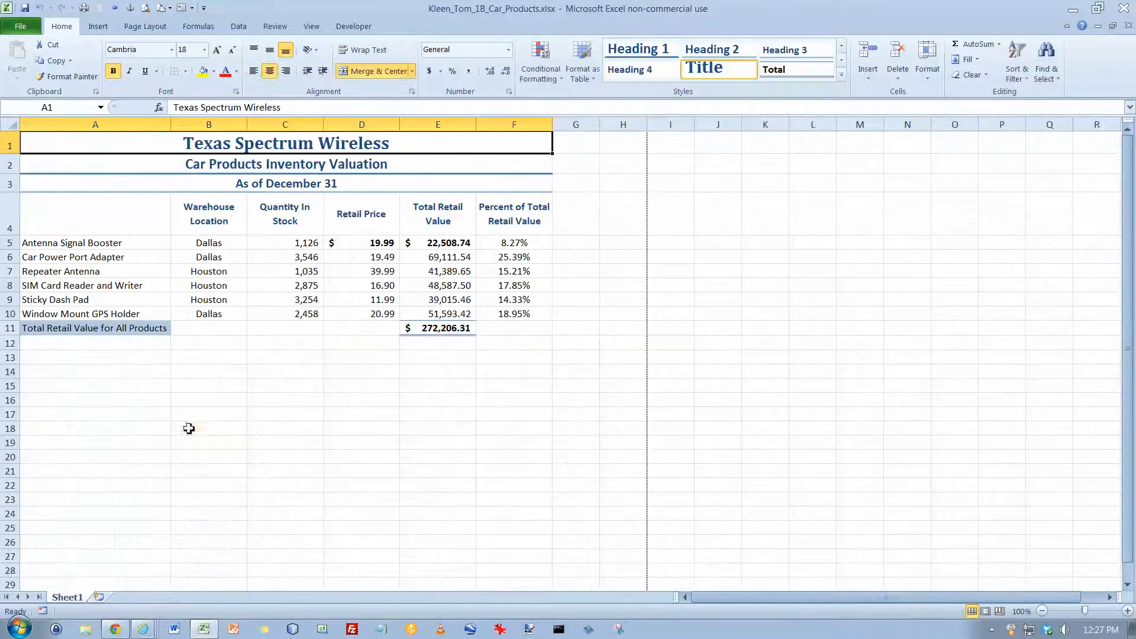